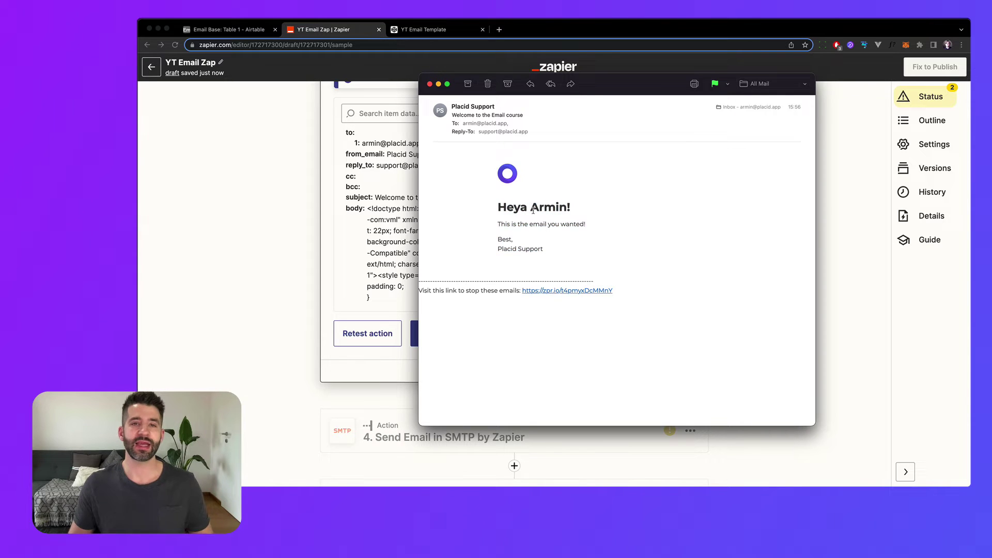
Step: Highlight the contact's name in the email greeting, then deselect it
drag(533, 209, 567, 210)
click(568, 241)
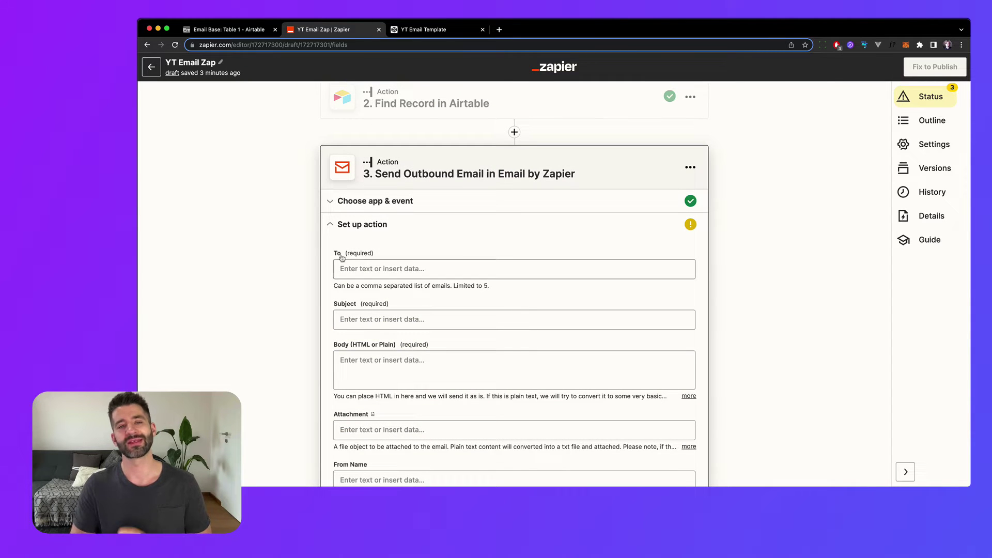
scroll(342, 258, down, 5)
scroll(403, 237, up, 4)
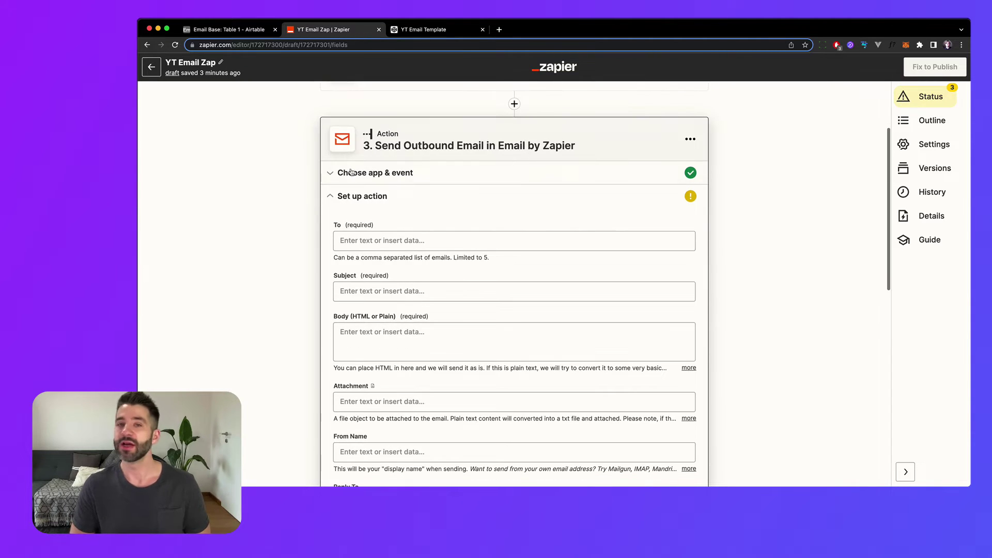
Step: Fill the To field with the Fields Email value from '2. Find Record in Airtable'
click(402, 238)
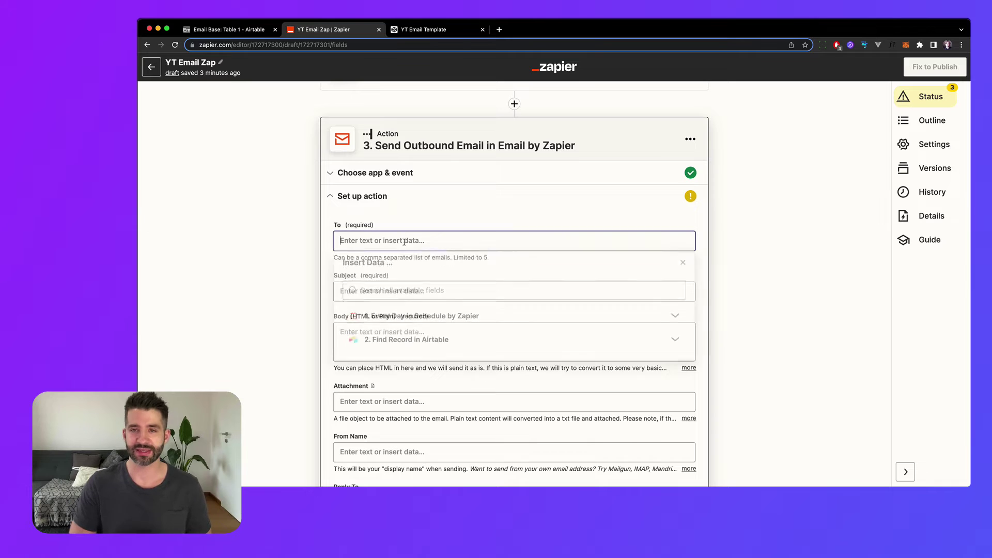
click(396, 344)
scroll(402, 354, down, 3)
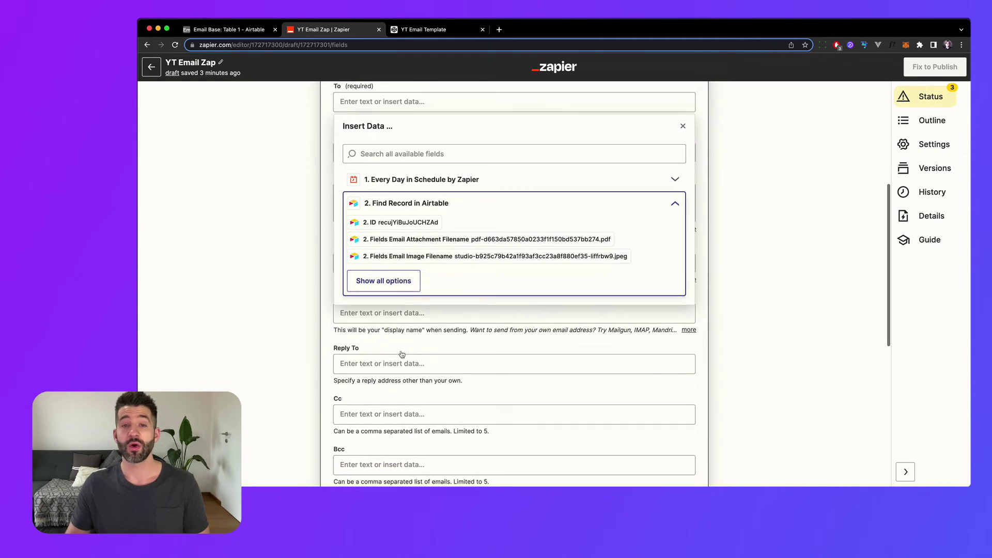
scroll(402, 351, up, 1)
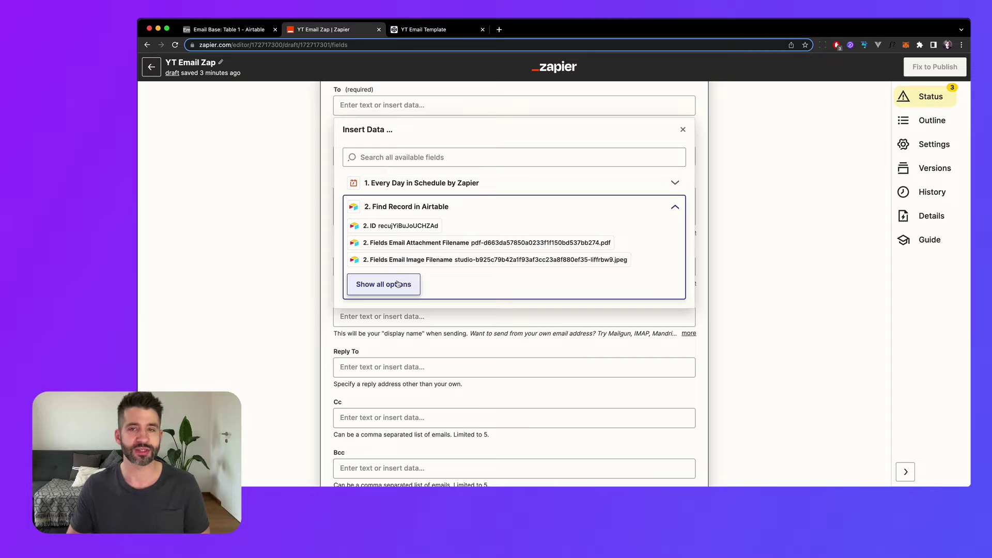
click(397, 283)
scroll(400, 283, down, 10)
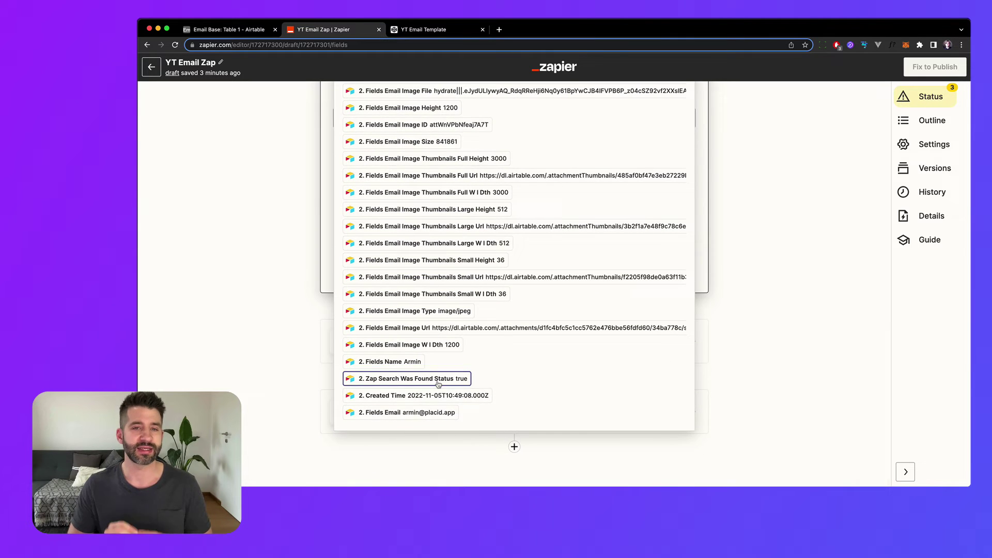
click(431, 413)
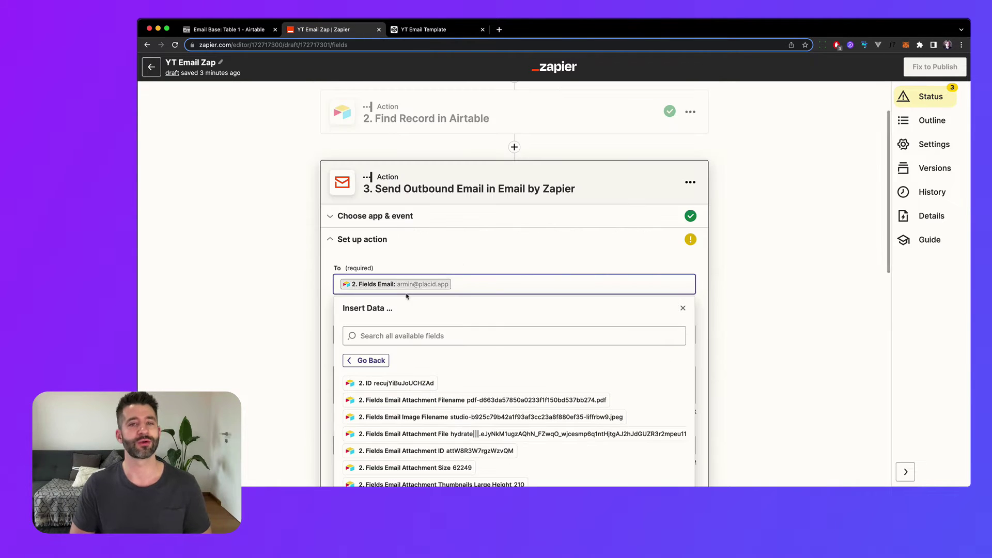
click(299, 298)
click(411, 333)
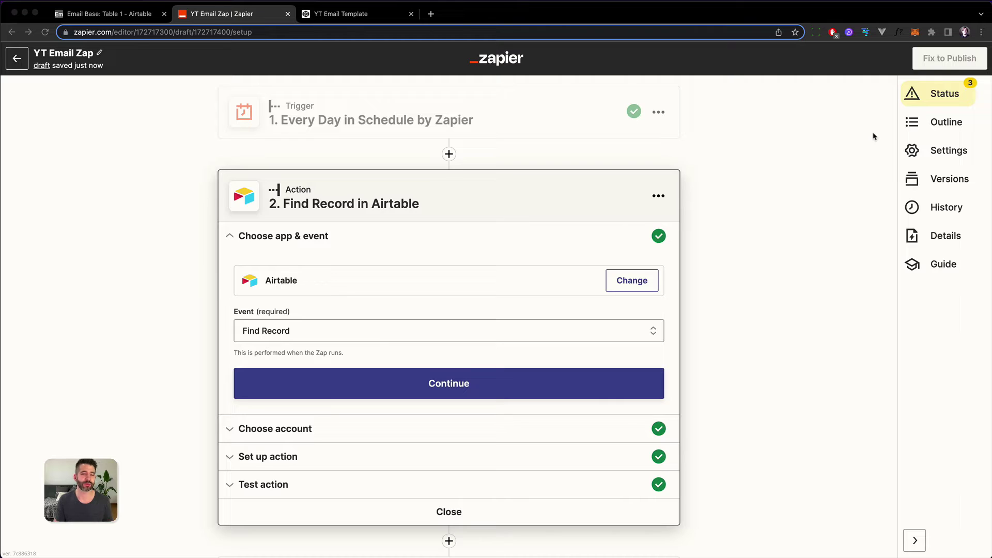
click(109, 13)
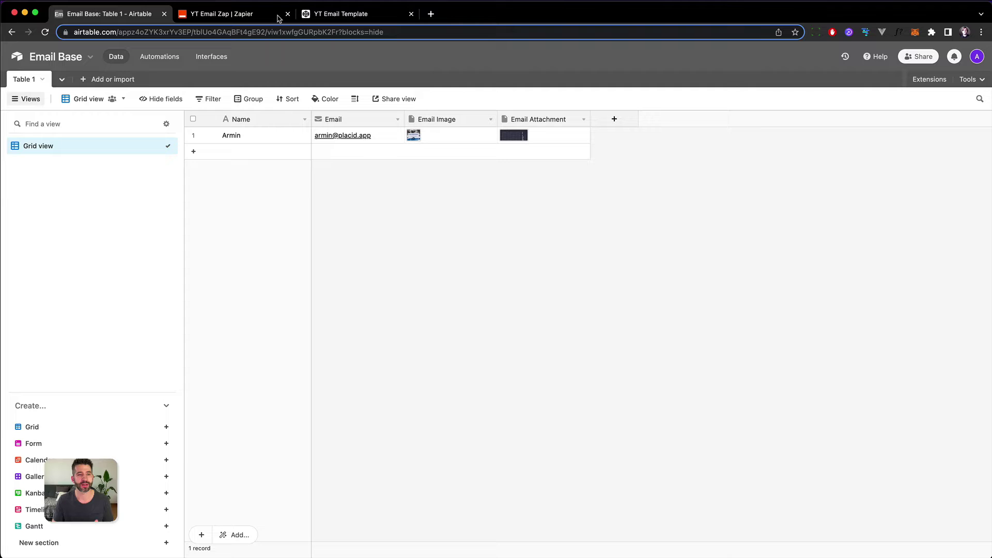
click(278, 19)
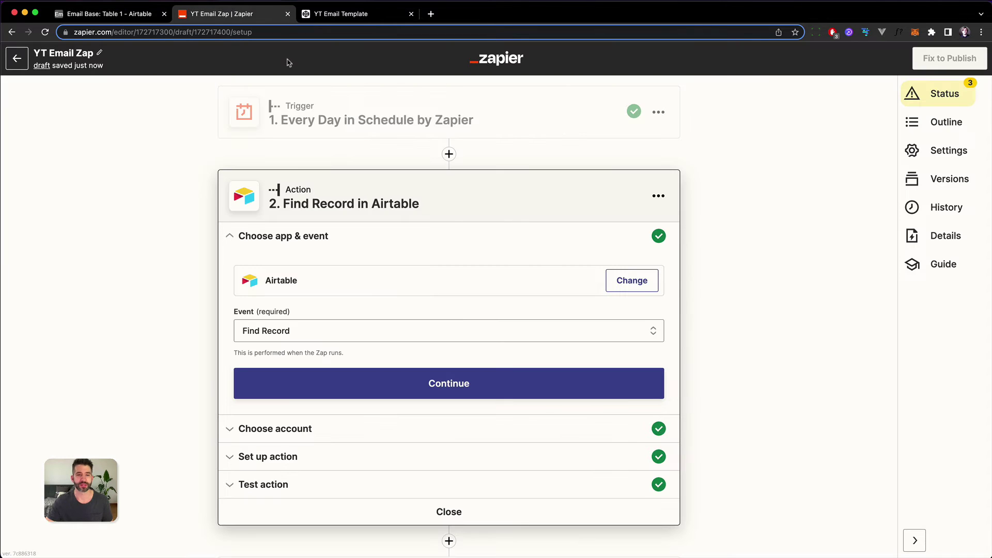
scroll(452, 215, down, 5)
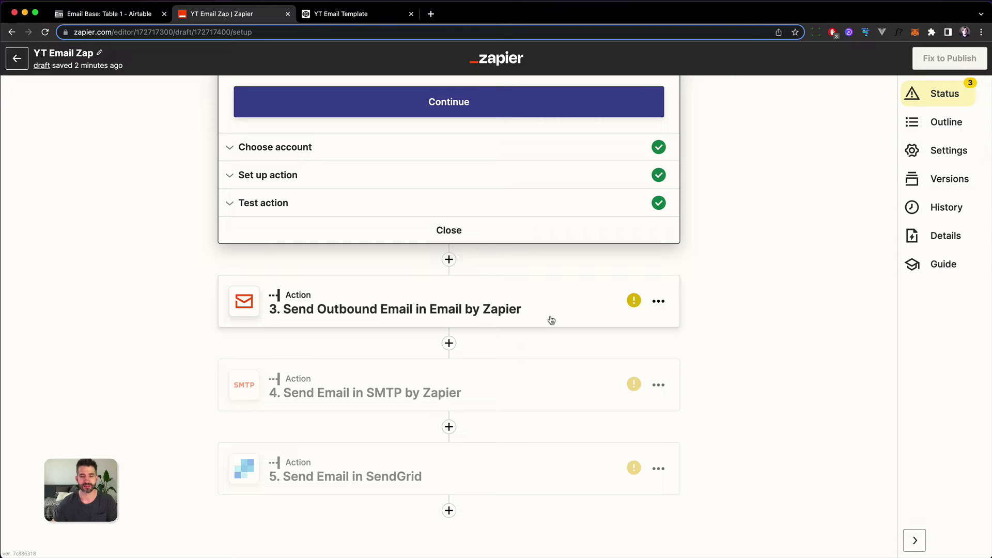
Step: Open the Send Outbound Email step, review its app and event, and expand Set up action
click(558, 302)
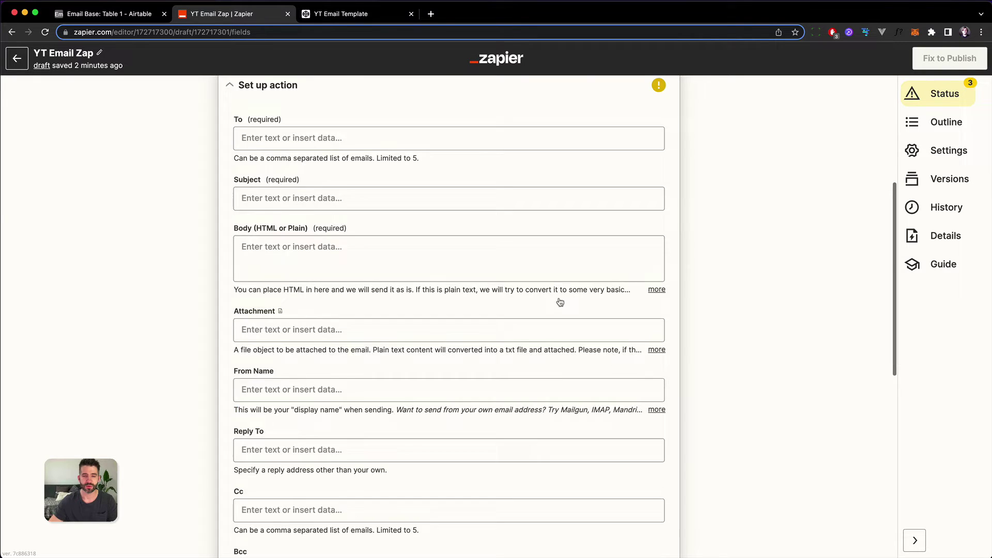
scroll(182, 359, down, 3)
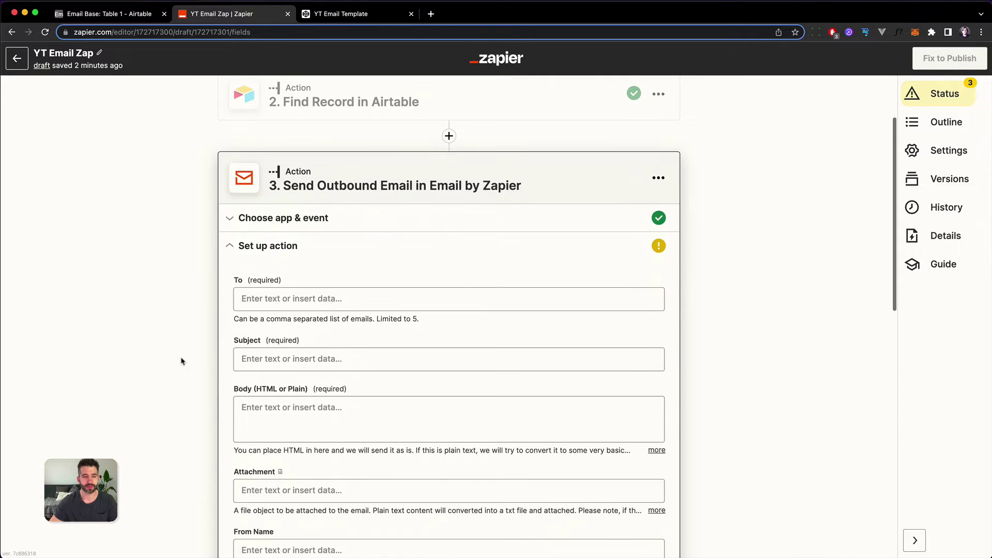
click(296, 231)
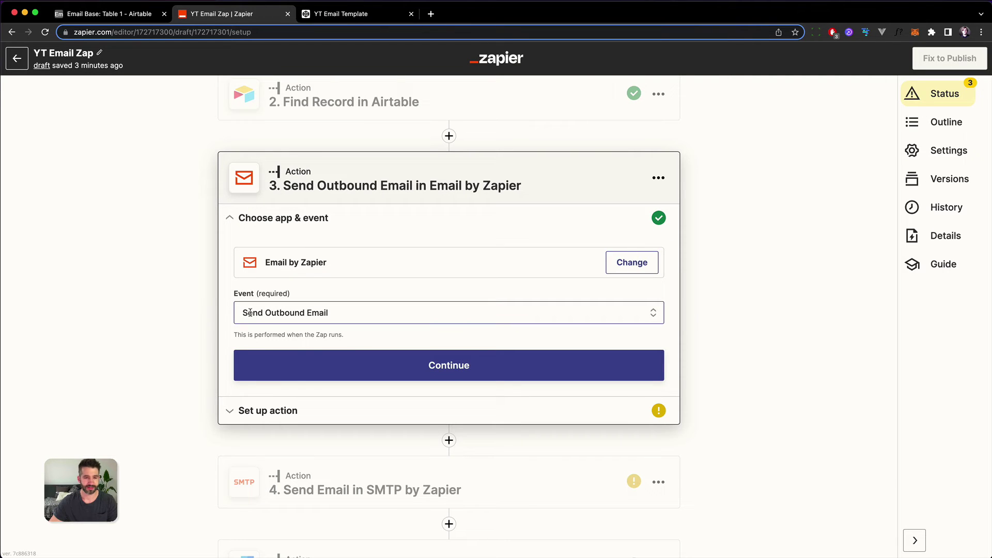
click(282, 411)
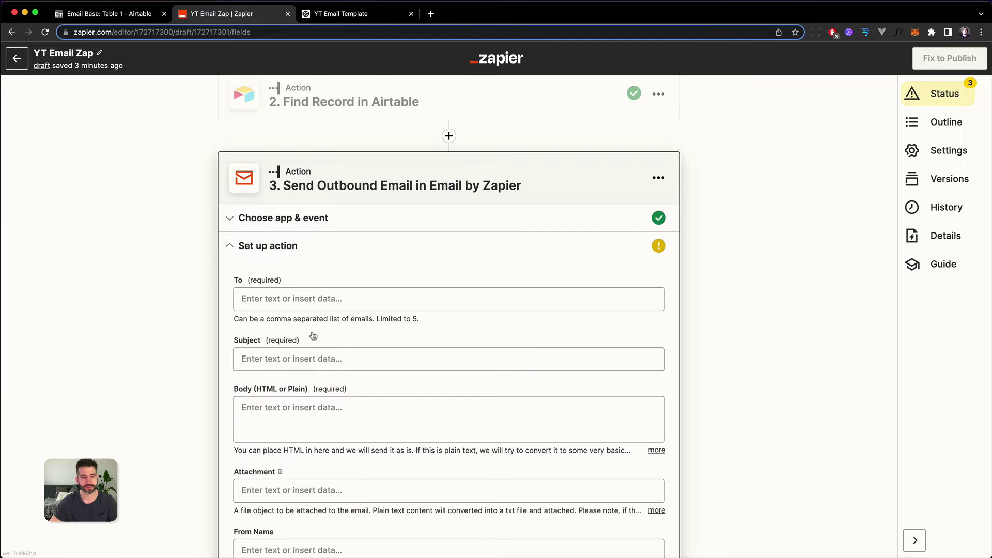
Step: Set the To field to the Find Record in Airtable step's Fields Email value
scroll(362, 330, down, 3)
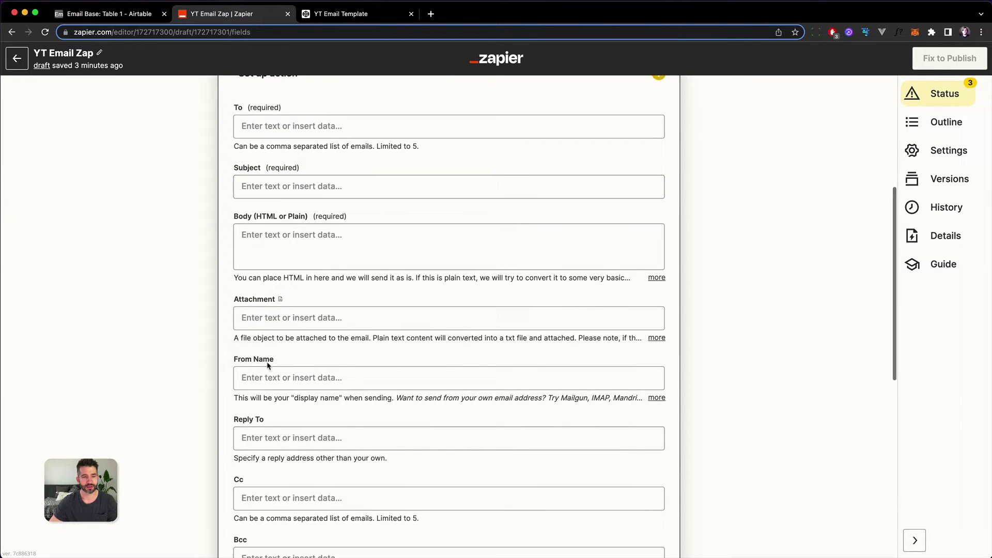
scroll(451, 355, up, 3)
click(318, 265)
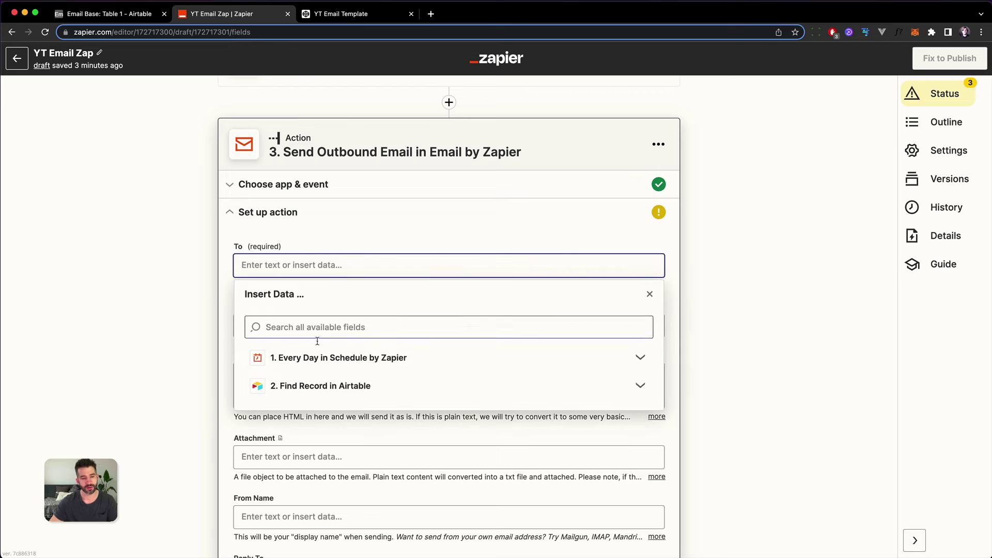
click(309, 388)
scroll(309, 390, down, 3)
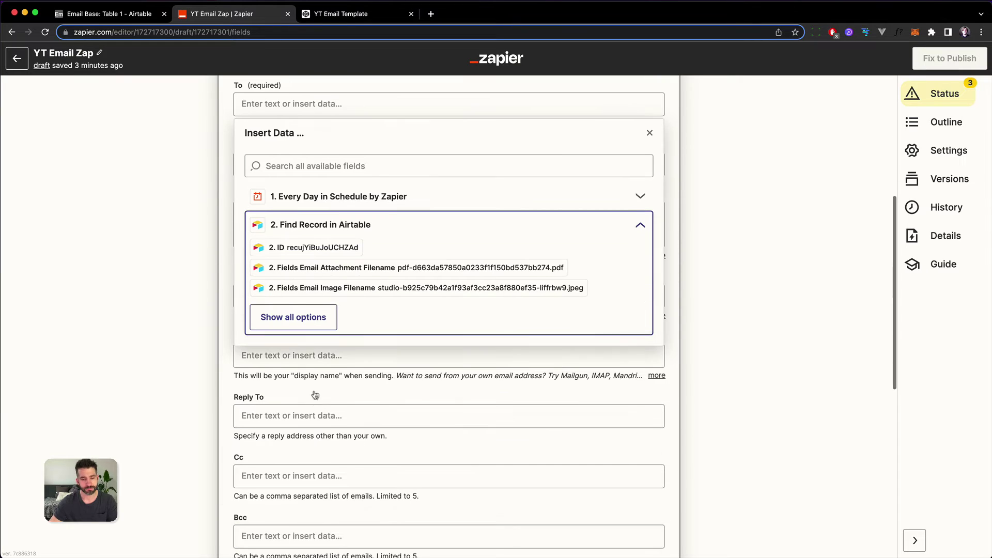
click(310, 317)
scroll(311, 317, down, 10)
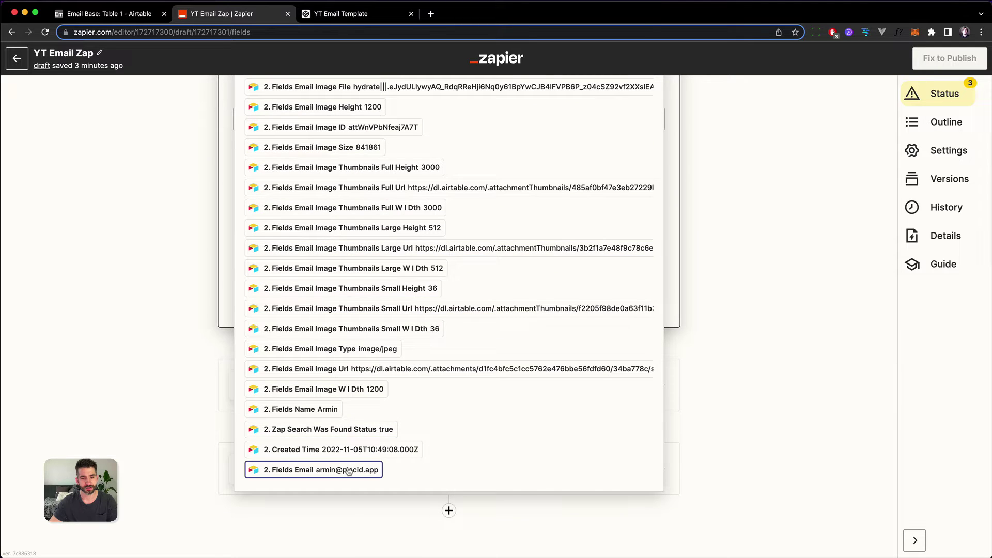
click(349, 471)
click(190, 333)
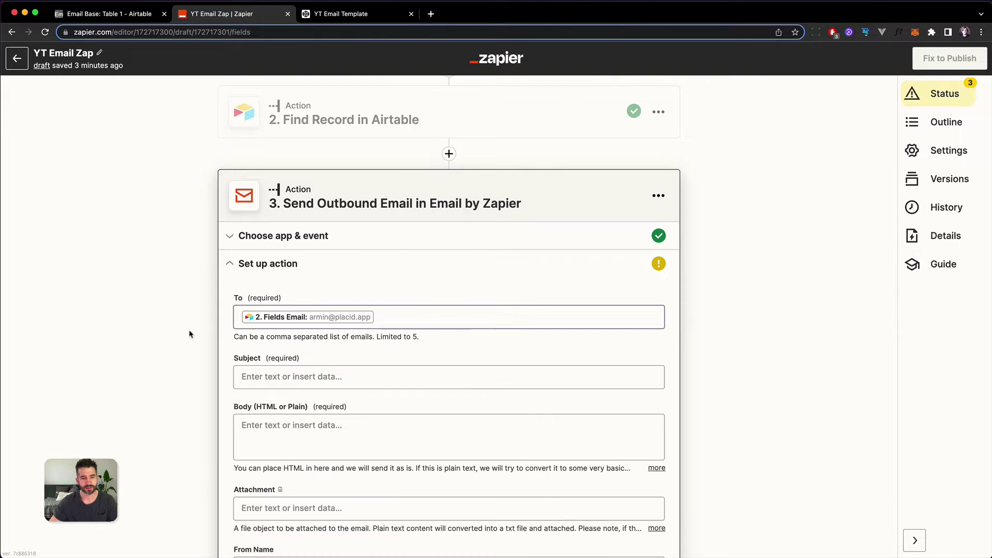
Step: Enter 'Welcome to the Email course' as the email subject, fixing a typo
click(328, 381)
text(Welcome)
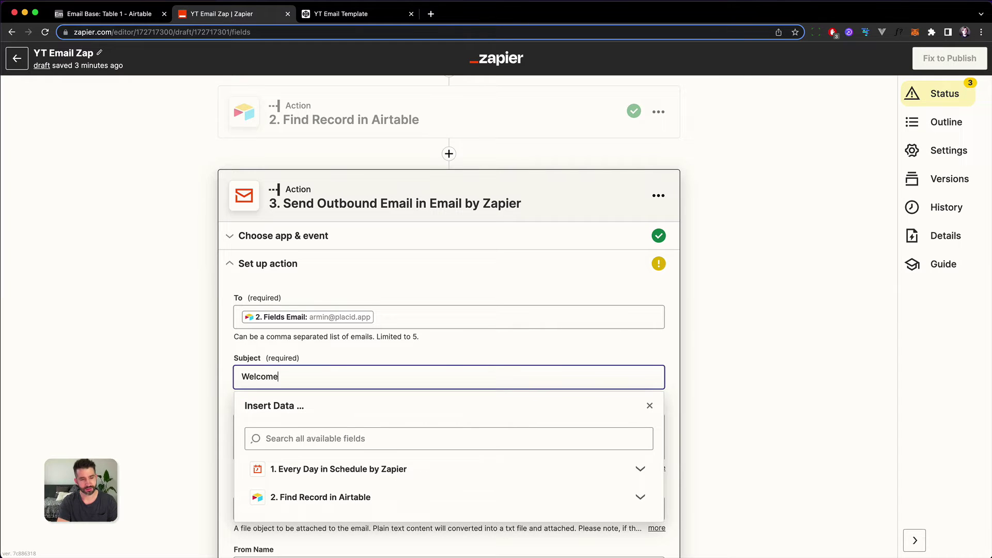
text( to Tha)
key(BackSpace)
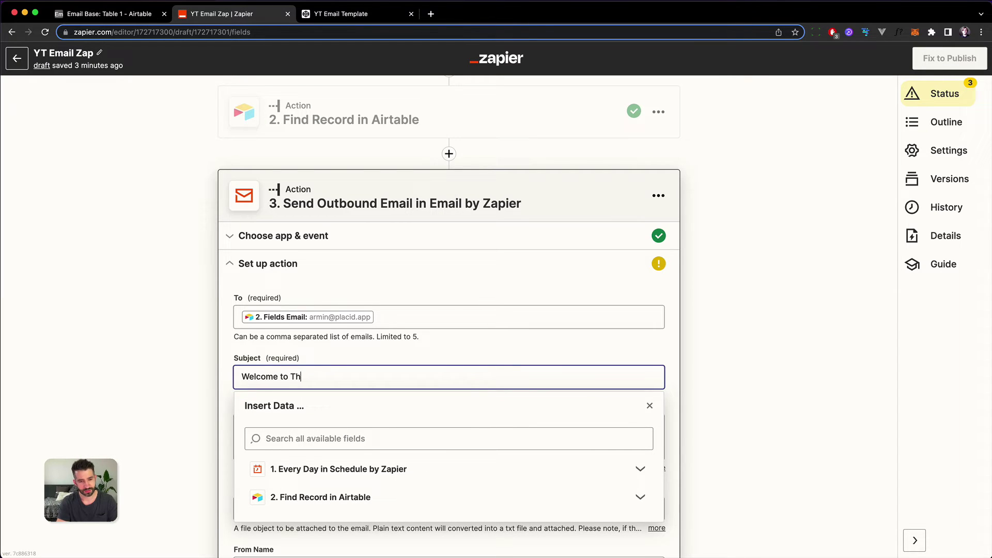
key(BackSpace)
key(BackSpace)
text(the Email cou)
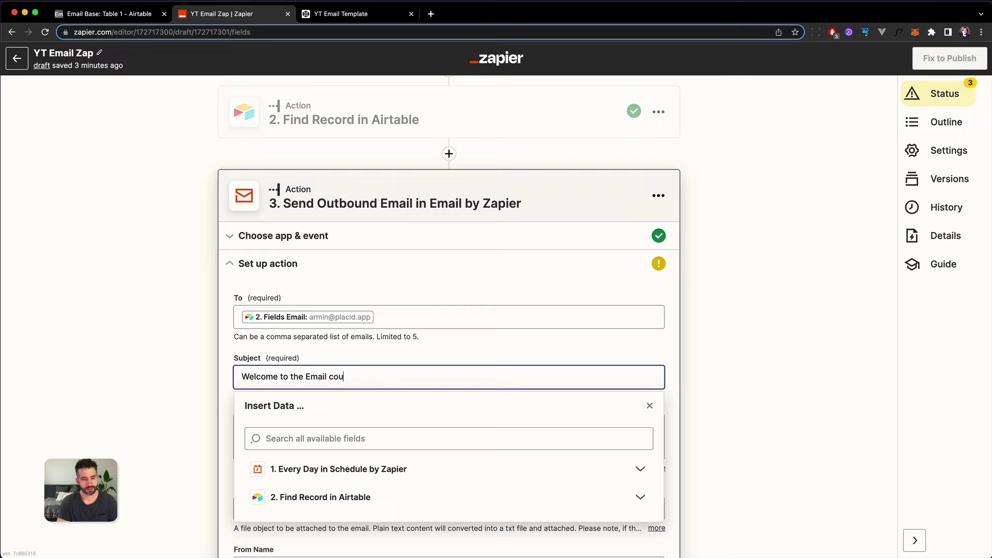
text(rse)
click(176, 369)
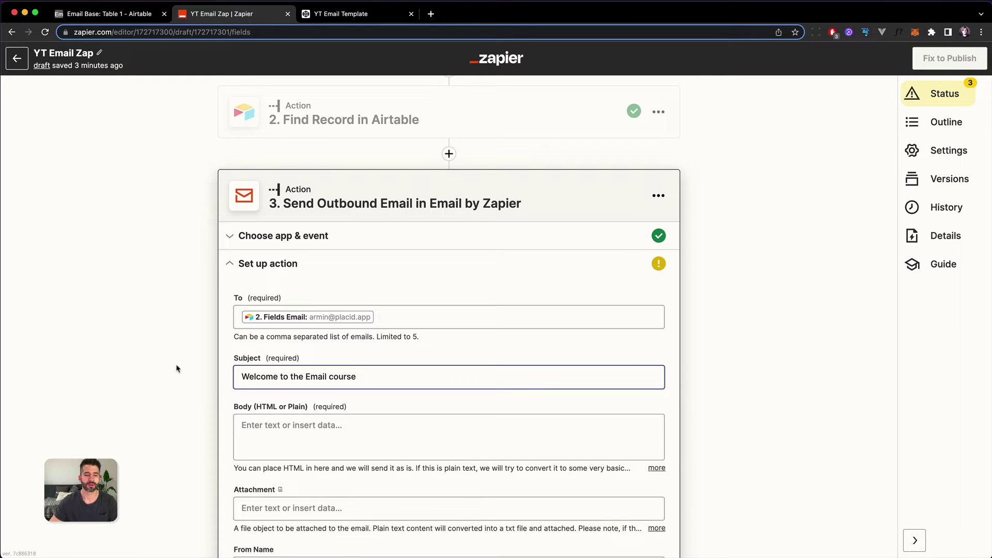
Step: Start the email body with 'Heya! This is the email you wanted!'
scroll(175, 365, down, 3)
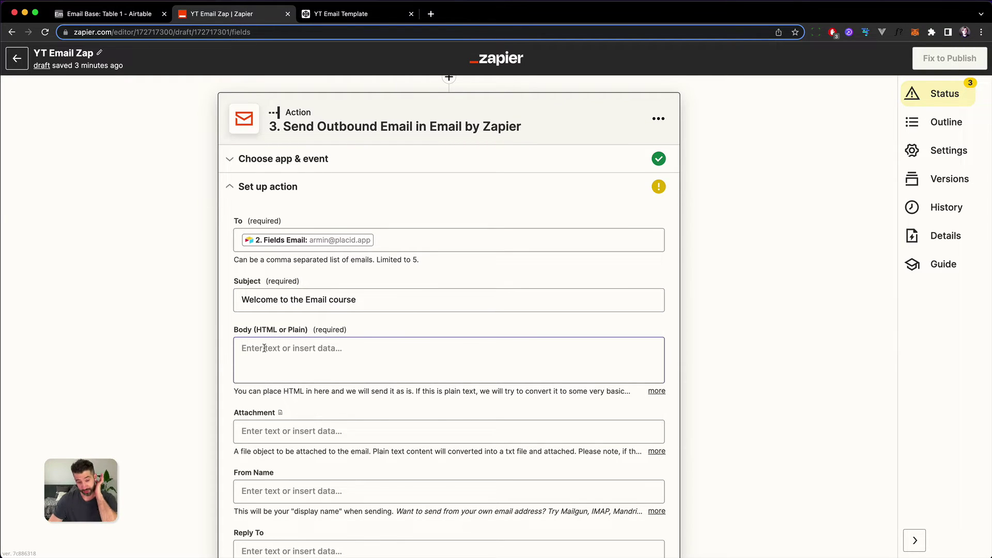
click(364, 351)
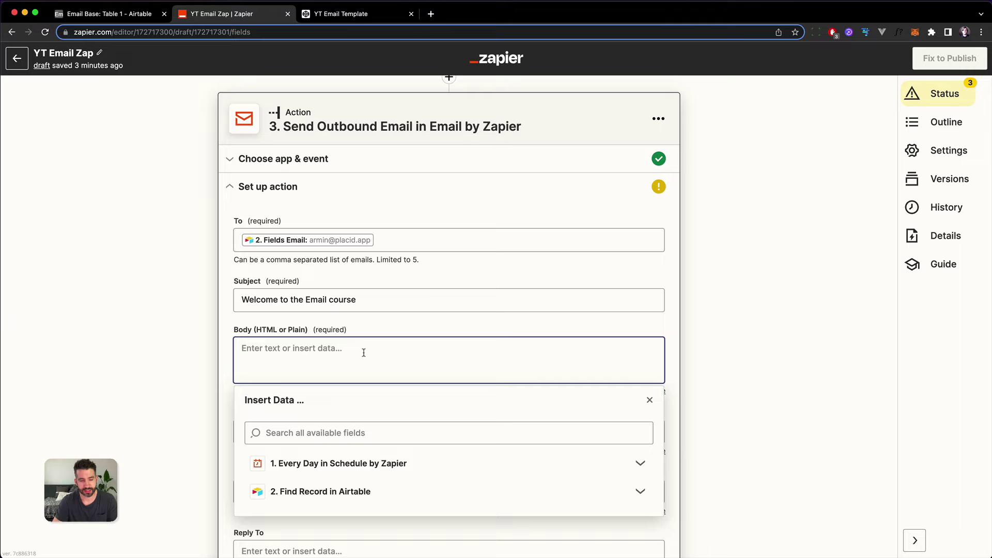
text(Heya!)
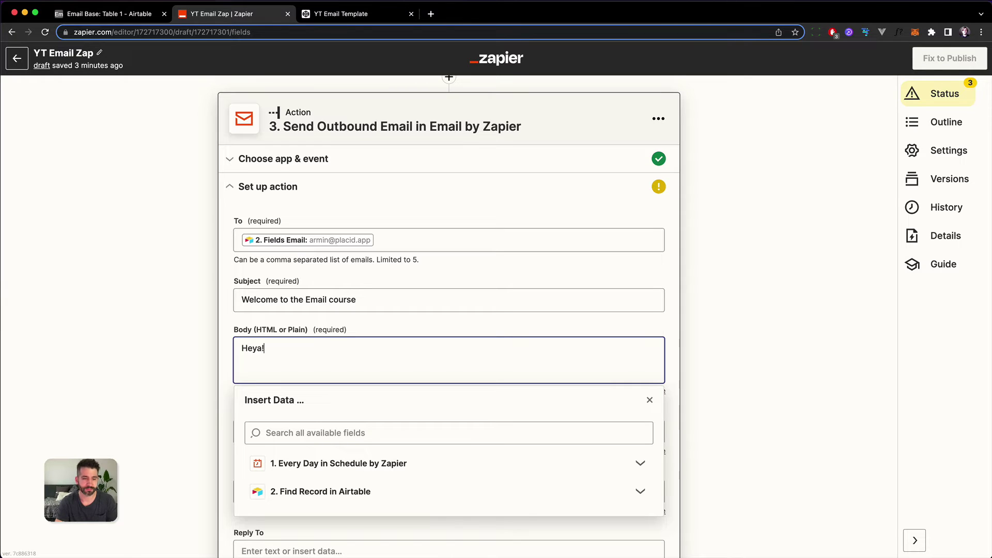
text( This )
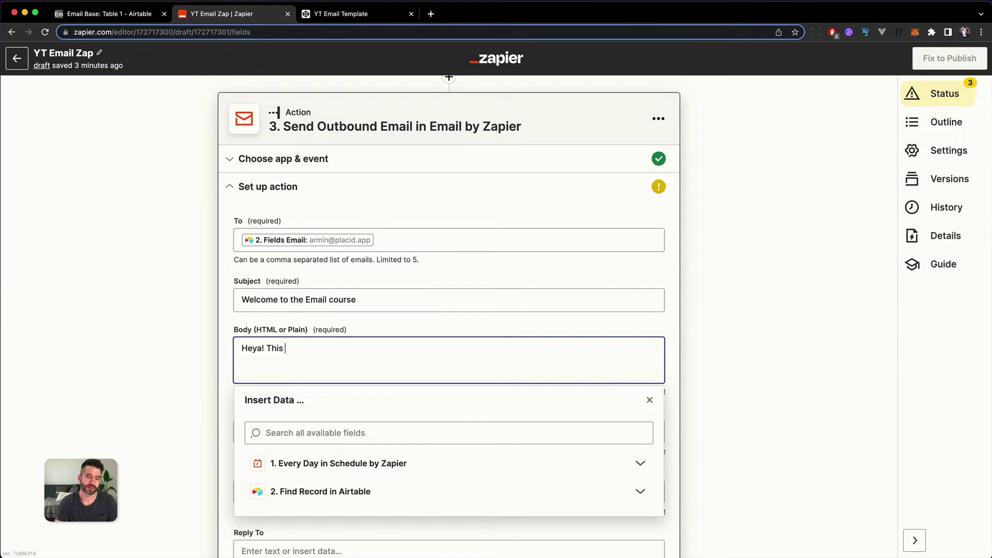
text(is the email you wanted!)
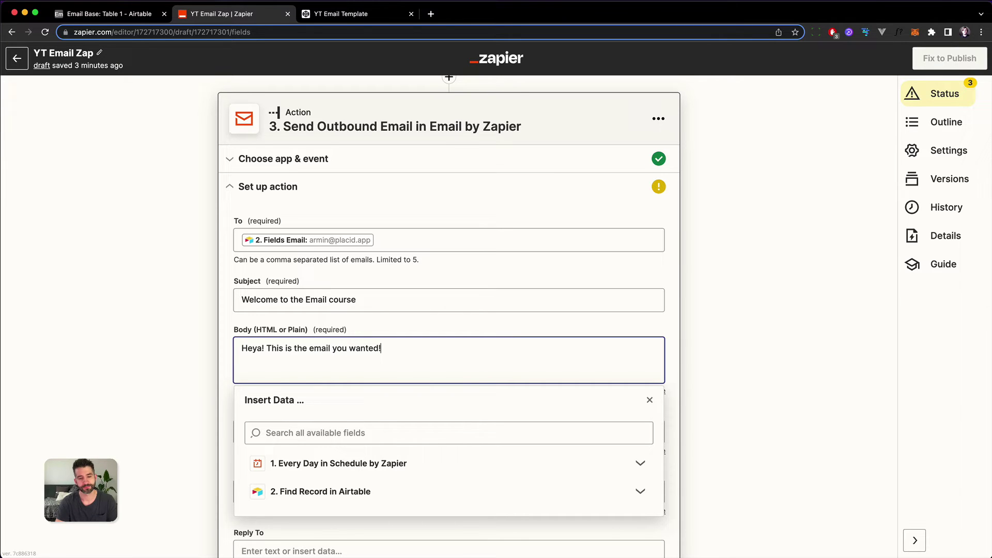
Step: Set the From Name to 'Placid Support'
click(156, 354)
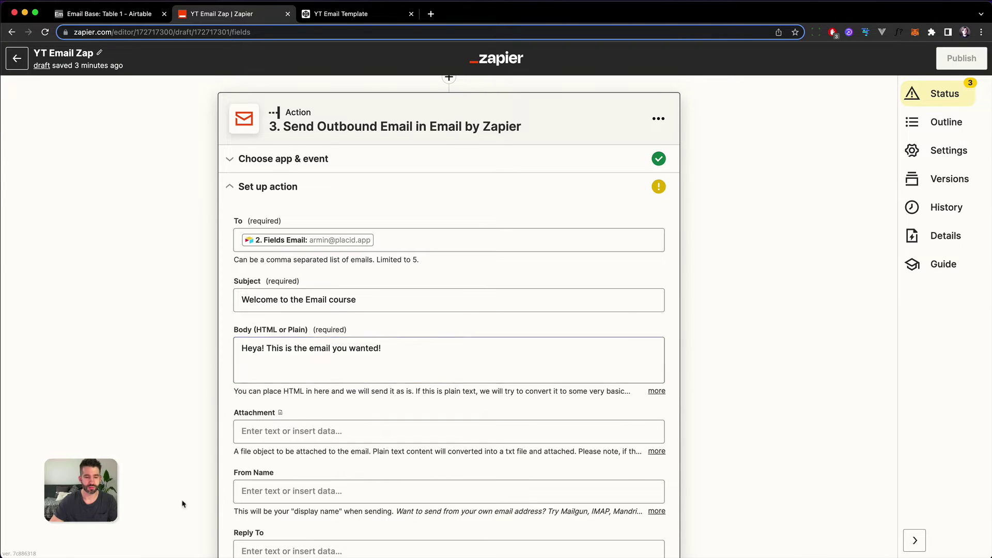
scroll(213, 383, down, 3)
click(399, 425)
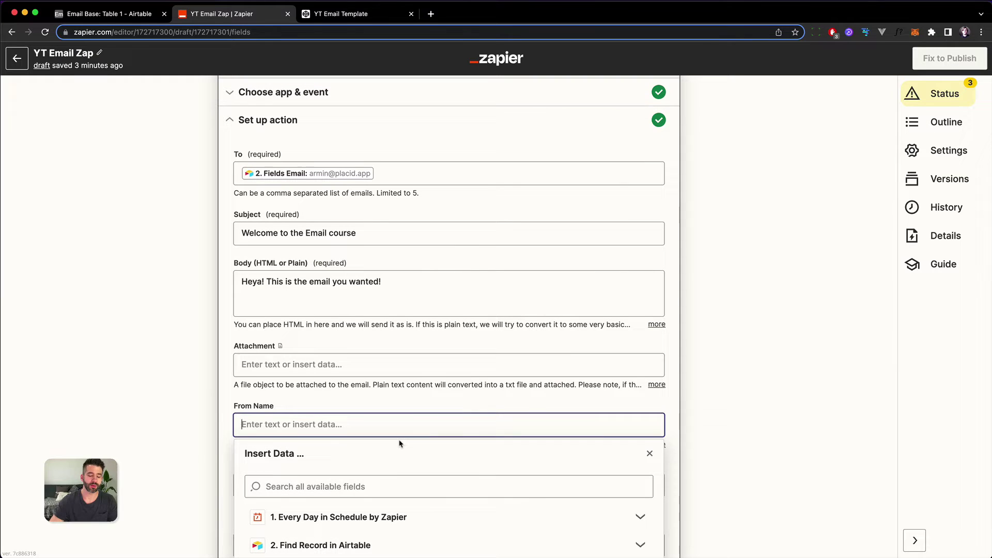
text(Placid Support)
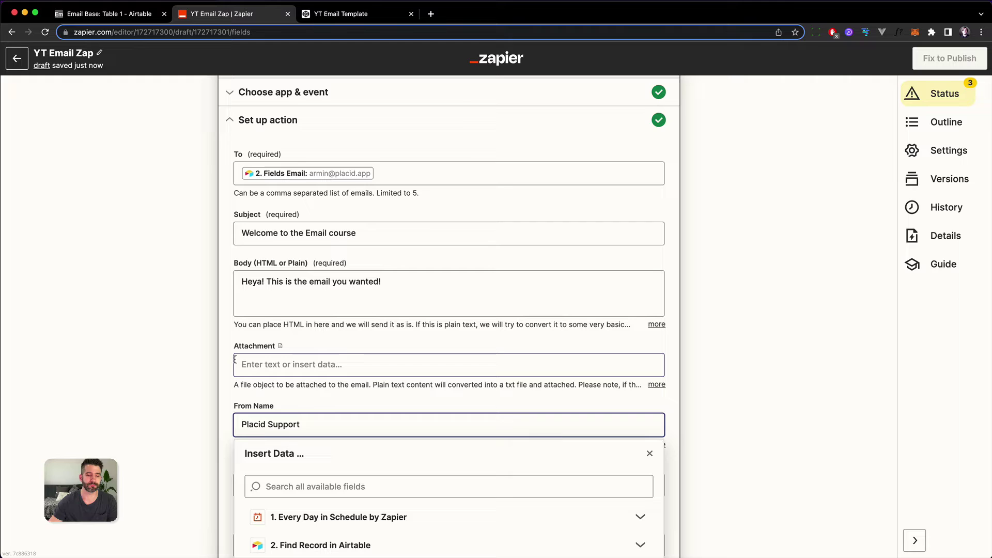
click(160, 370)
scroll(194, 409, down, 7)
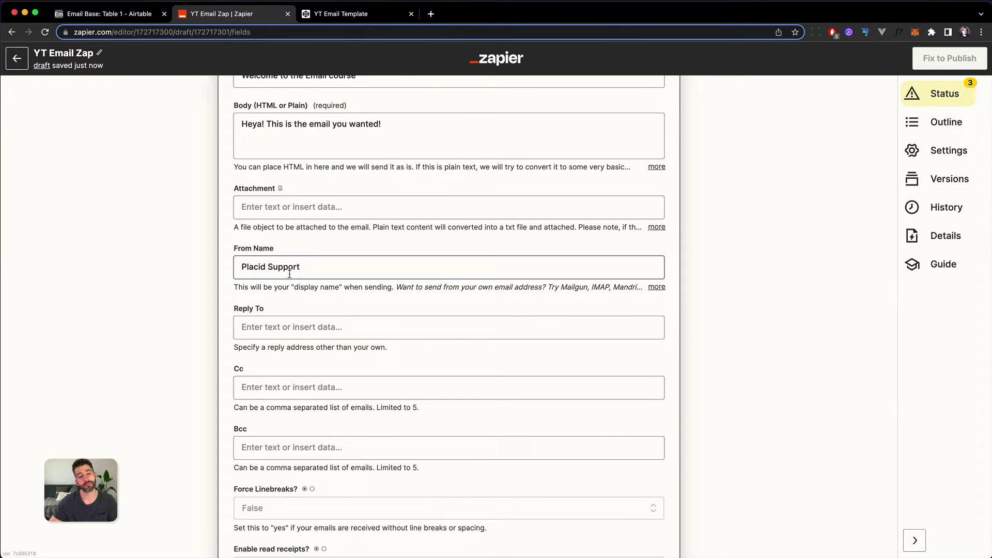
triple_click(245, 270)
click(340, 265)
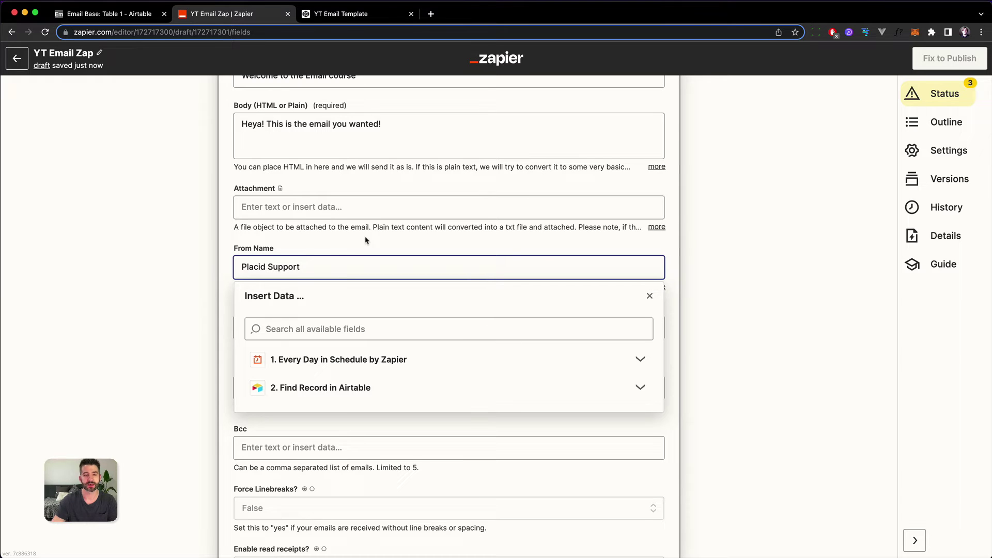
click(131, 266)
Step: Enter the company's support address as the Reply To
click(261, 321)
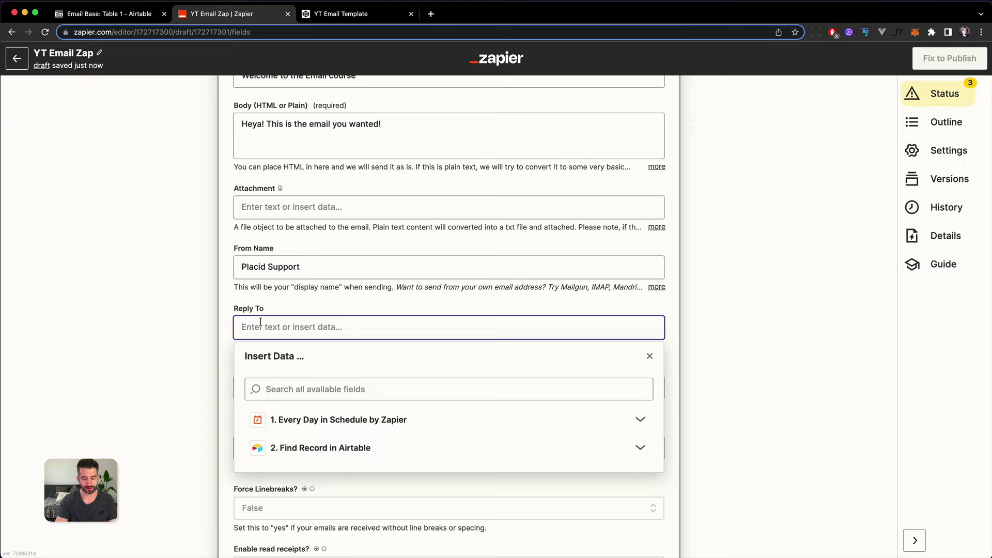
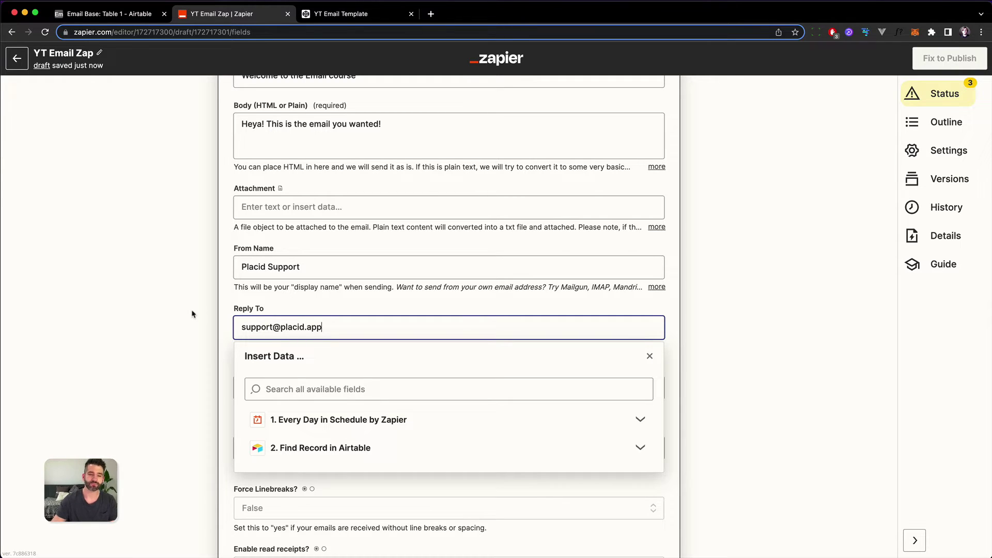
click(183, 313)
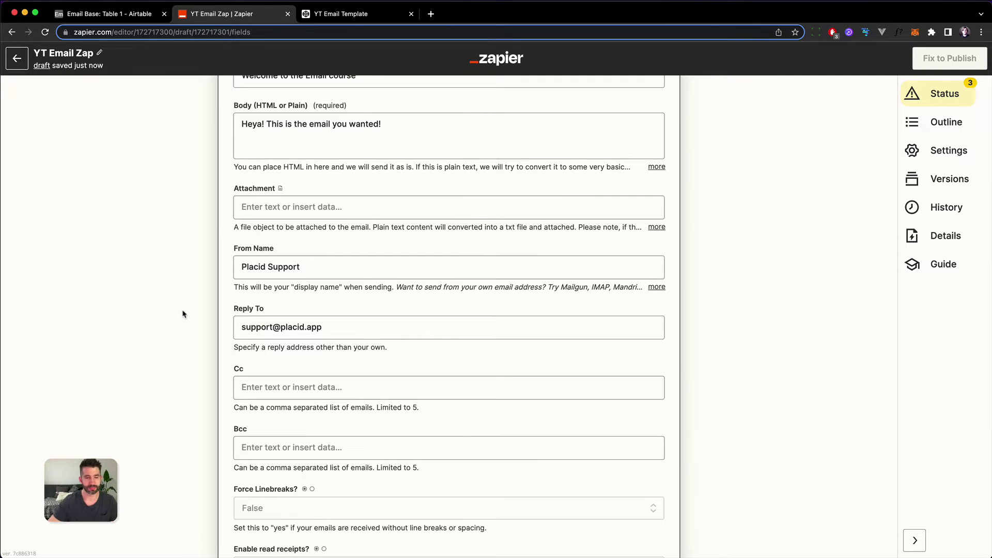
scroll(278, 320, down, 2)
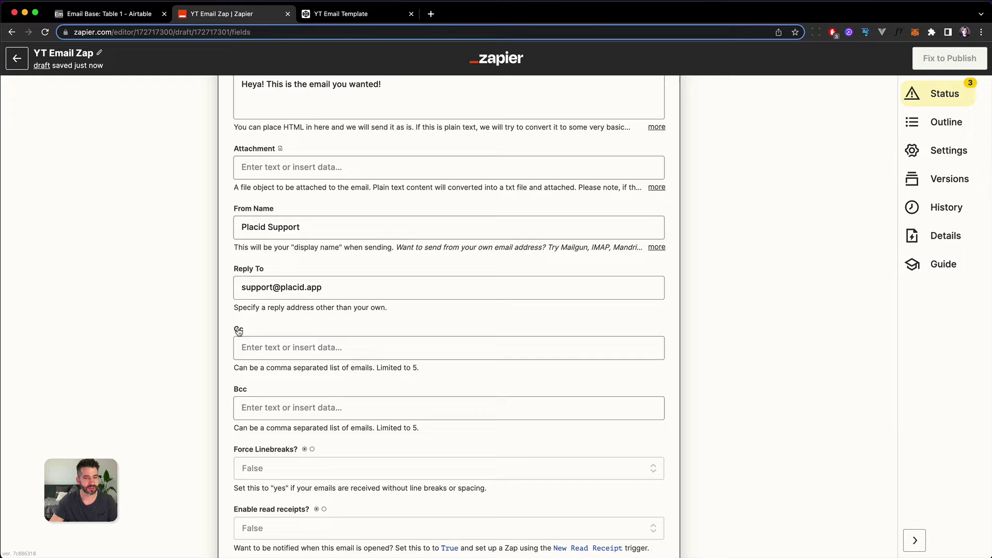
scroll(128, 425, down, 1)
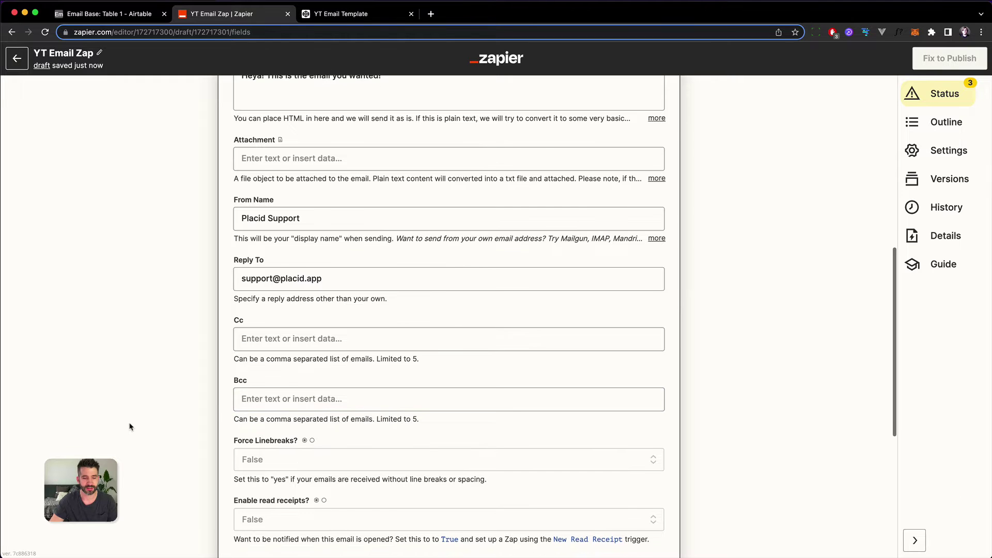
scroll(173, 426, down, 10)
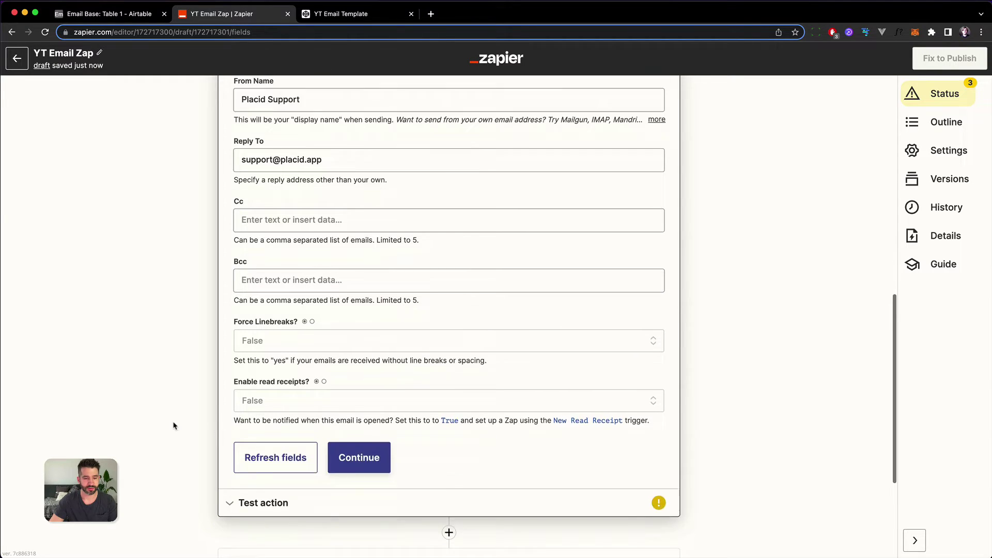
Step: Continue to testing, send a test email, and switch to Mail to view it
click(356, 408)
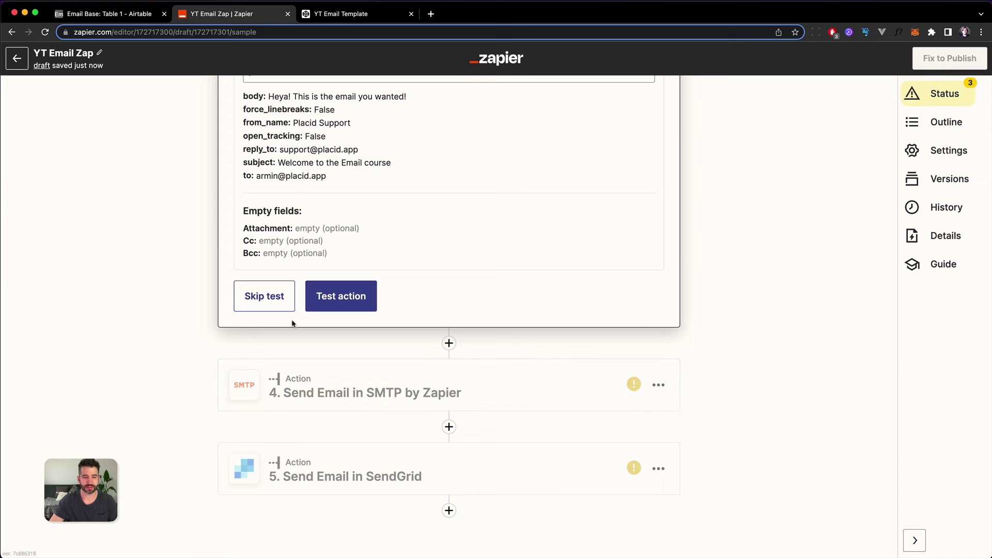
click(307, 309)
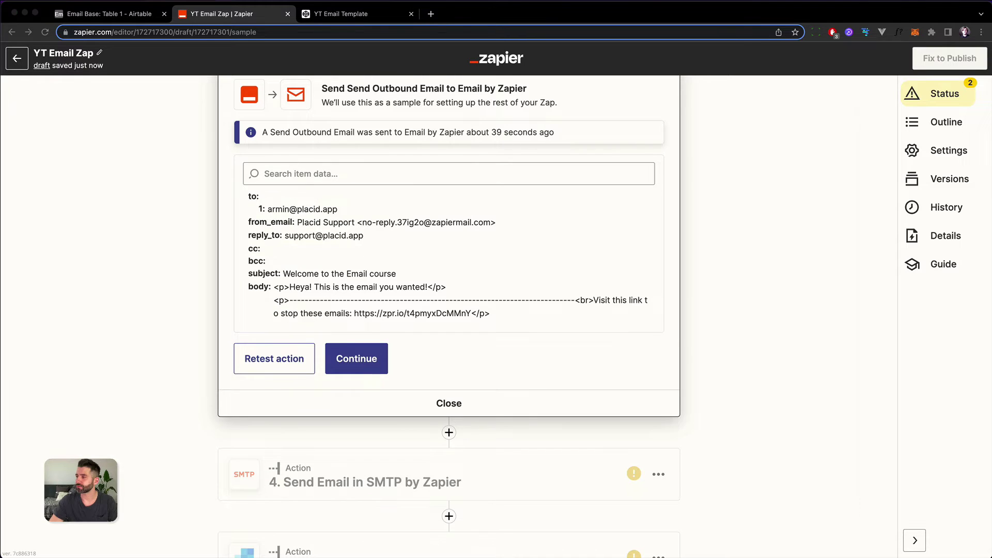
key(super+Tab)
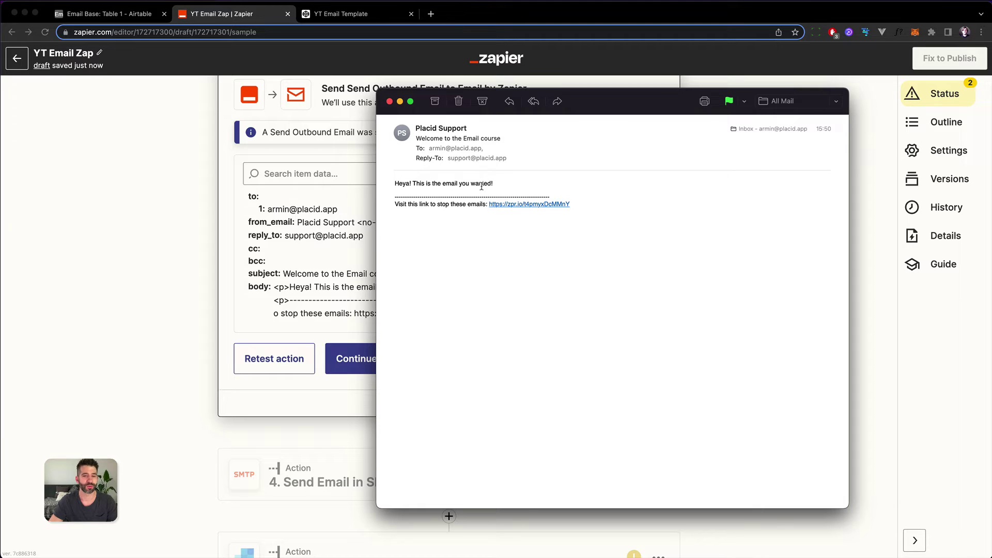
Step: Check the test email's unsubscribe line and the sender's address details in Mail
triple_click(417, 206)
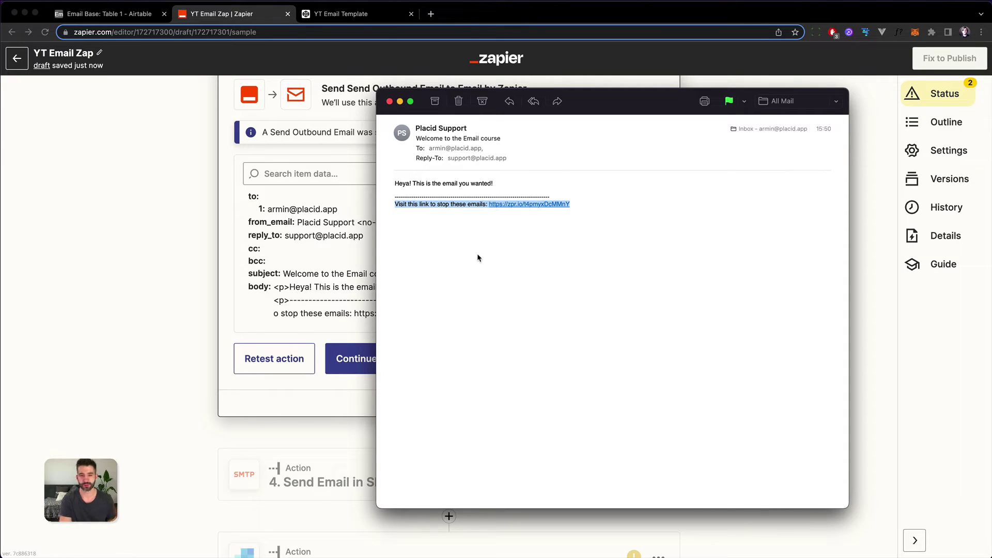
click(471, 129)
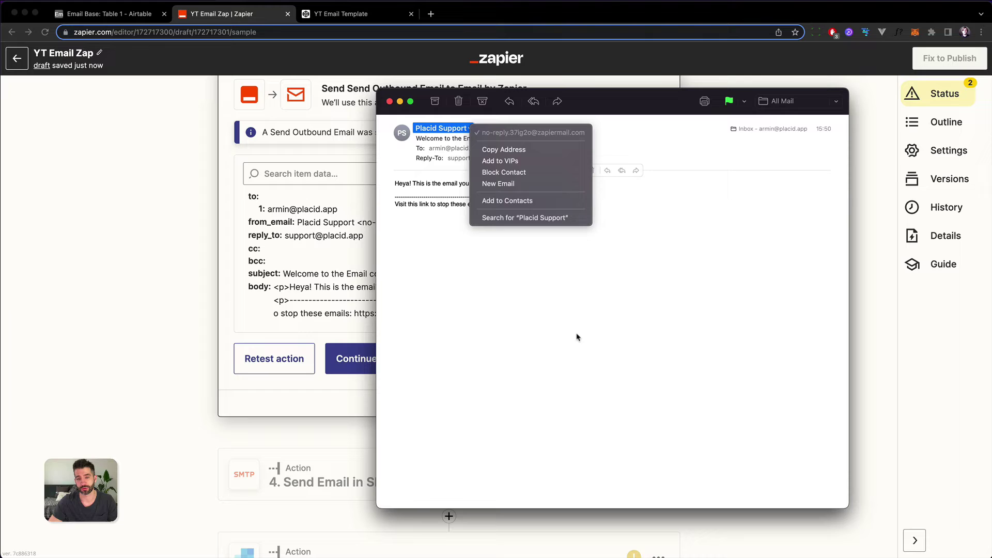
click(819, 85)
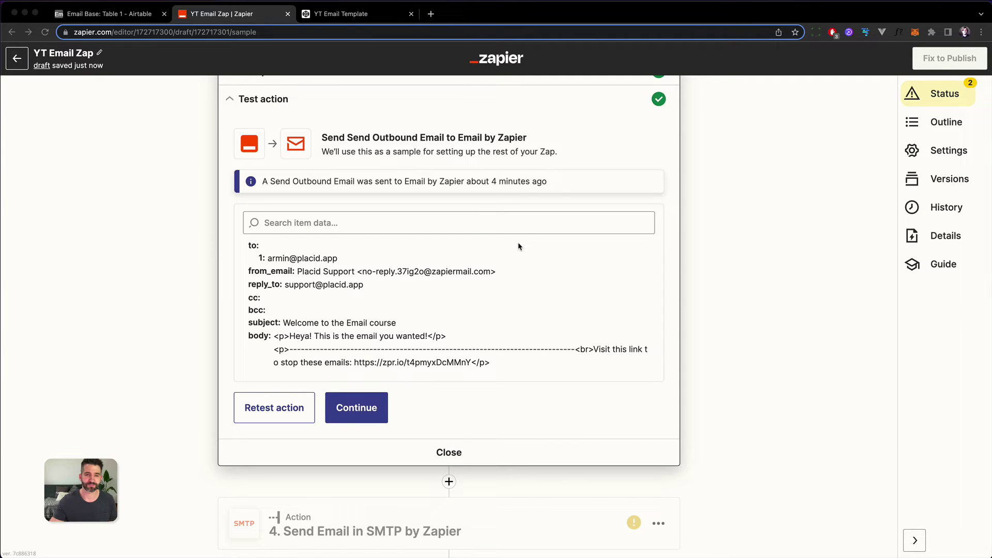
scroll(519, 246, up, 2)
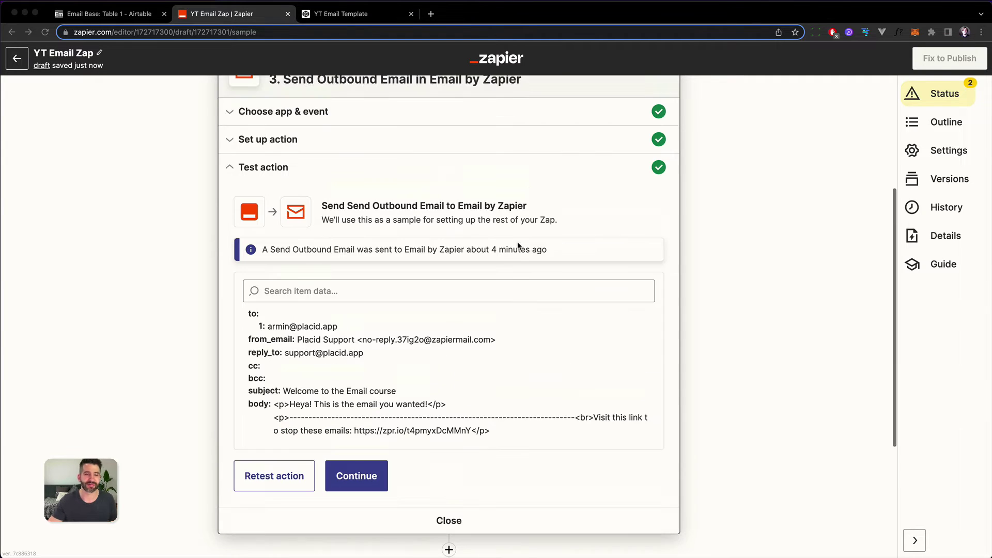
click(343, 14)
drag(424, 320, 408, 282)
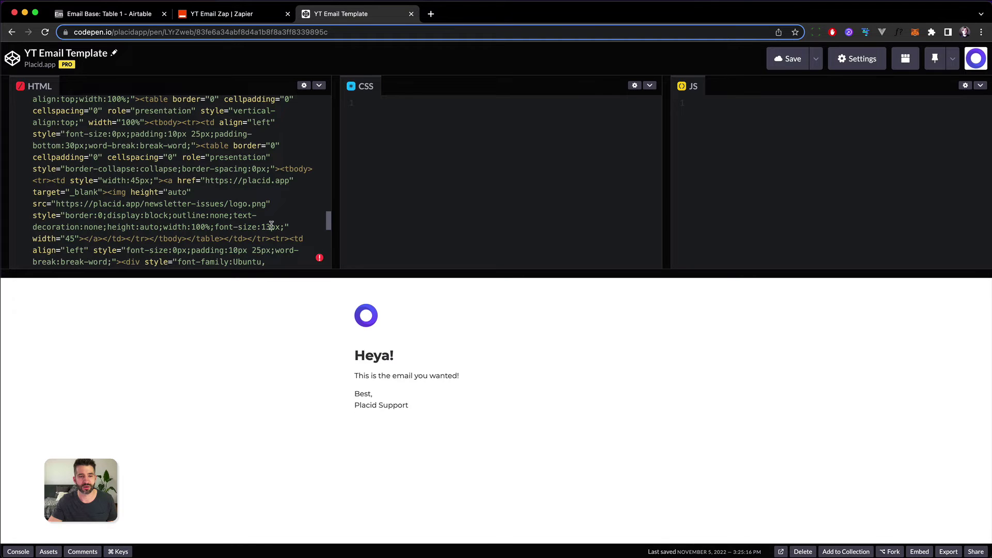
scroll(271, 227, down, 5)
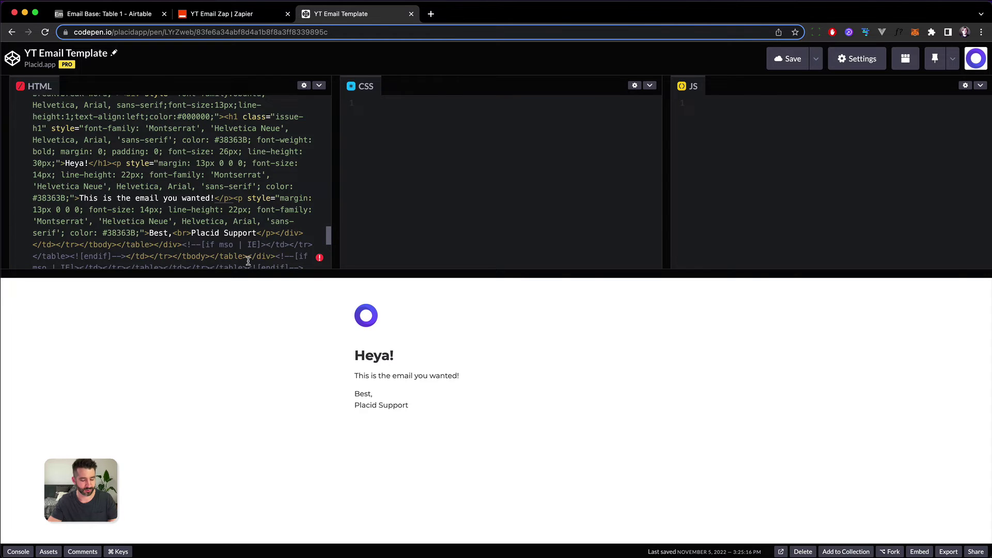
click(220, 15)
scroll(324, 232, up, 1)
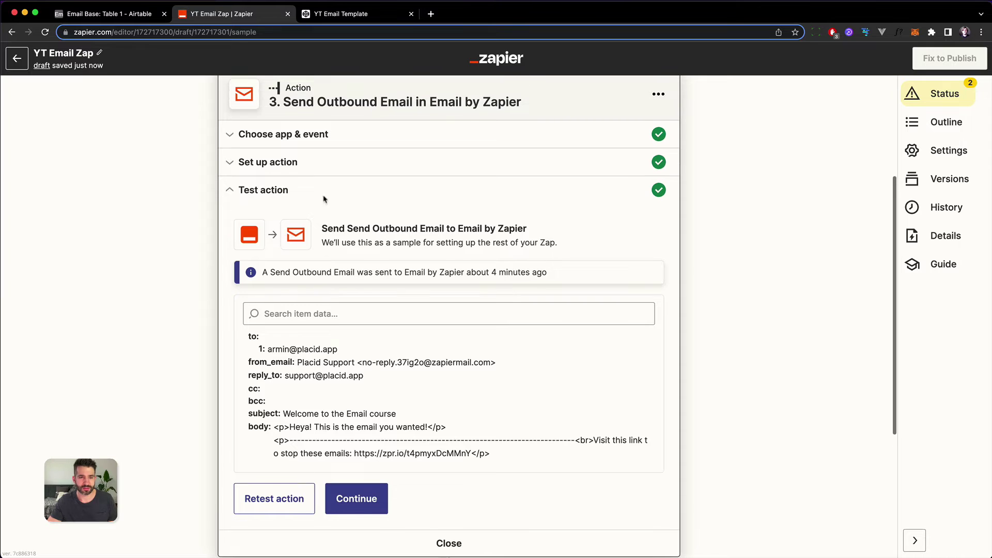
Step: Replace the body with the pasted HTML template, from the 'Heya!' heading to the 'Best, Placid Support' sign-off
click(268, 171)
scroll(203, 400, down, 3)
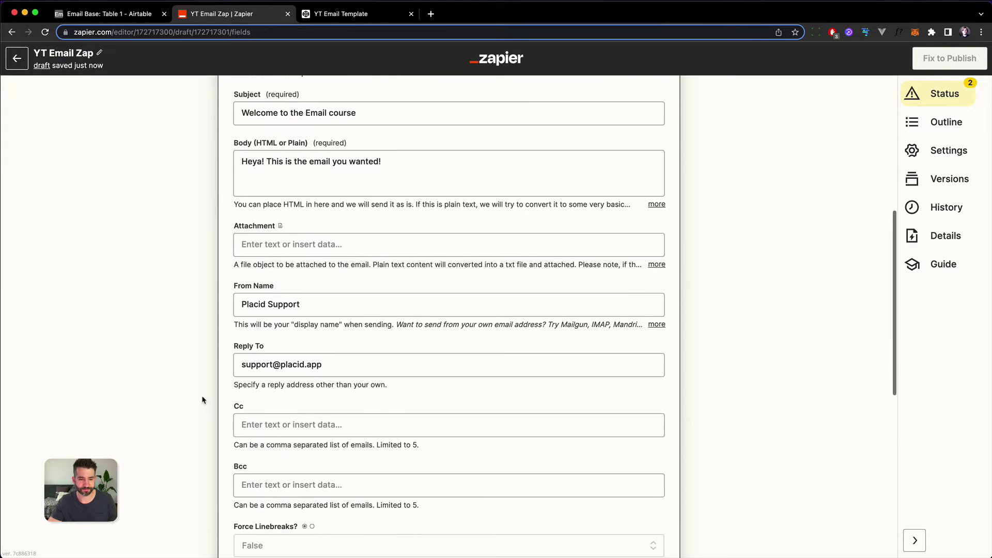
click(328, 163)
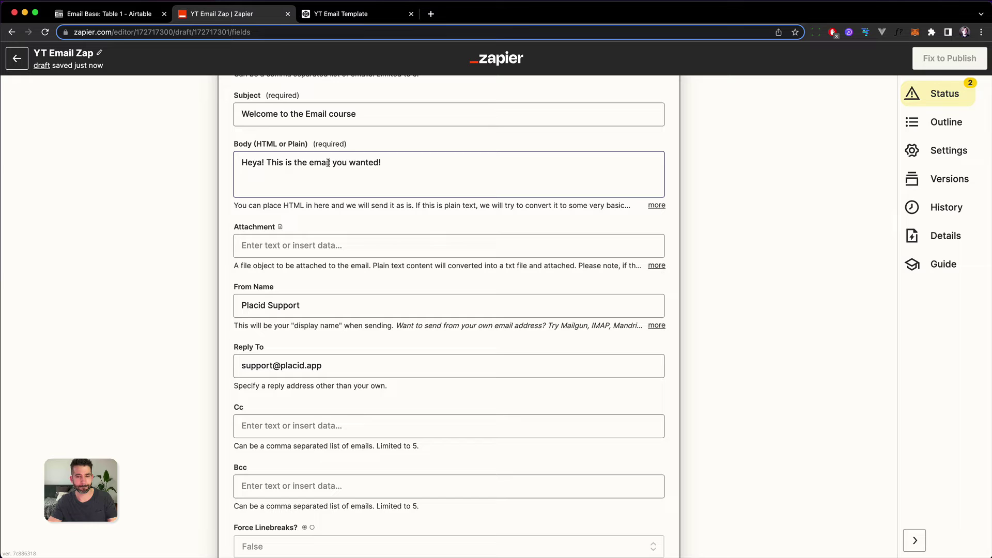
double_click(329, 163)
key(super+a)
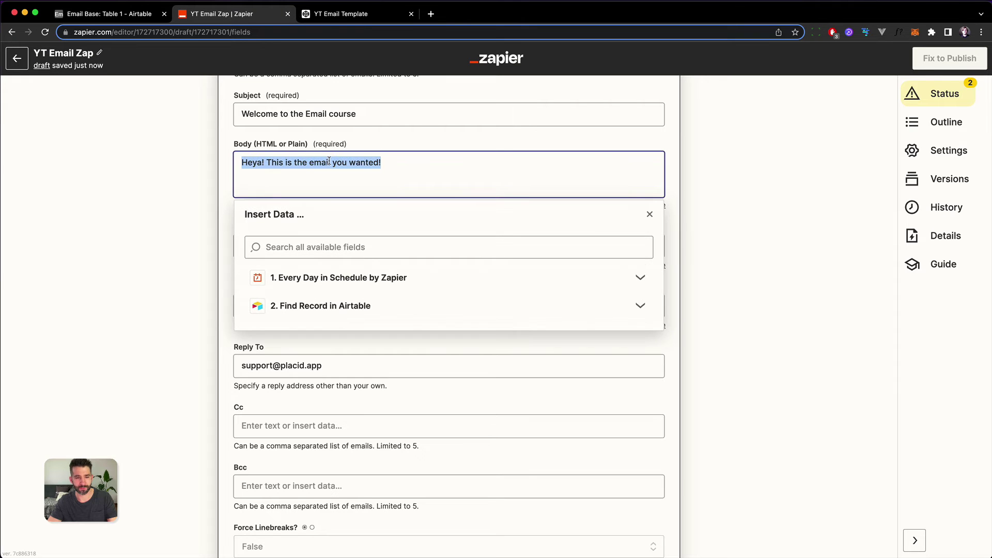
key(super+v)
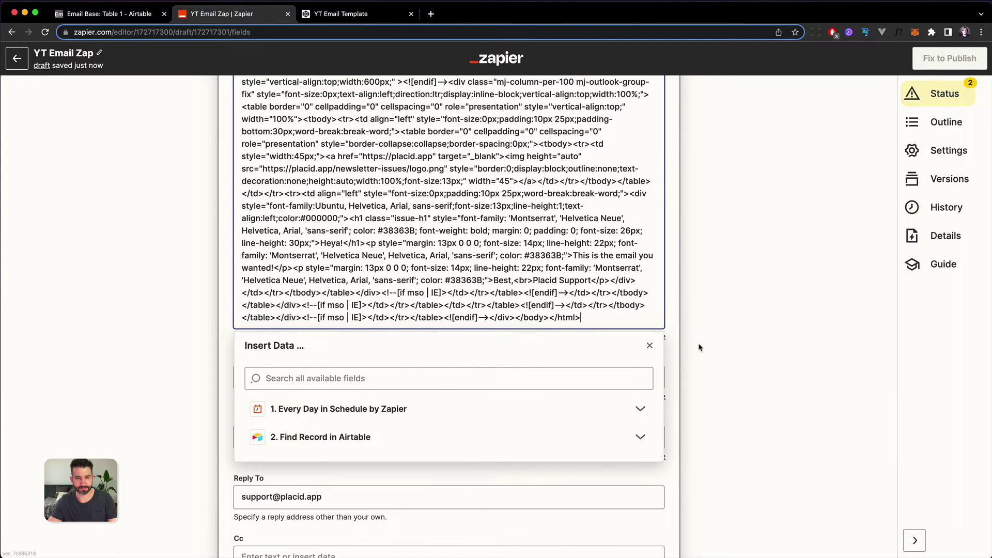
click(650, 347)
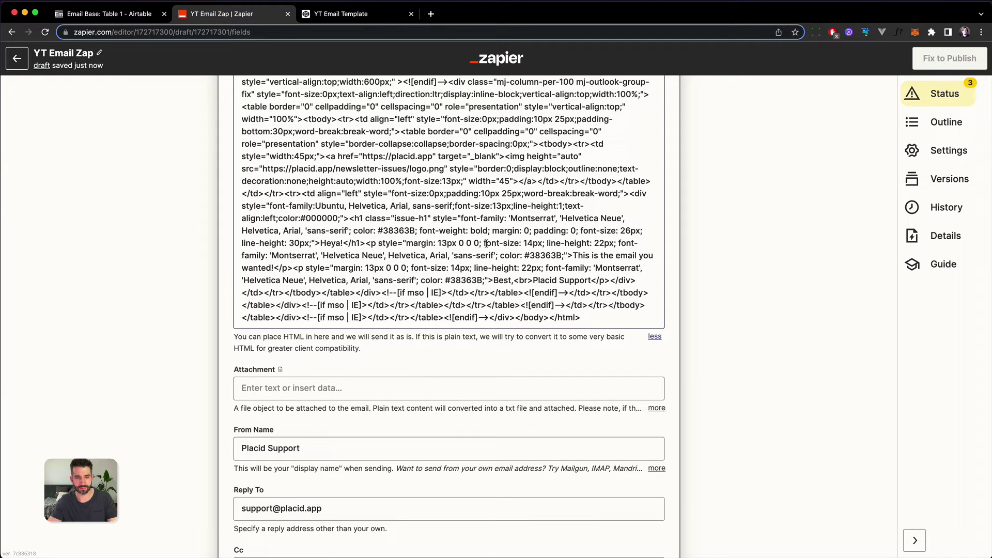
scroll(489, 258, up, 3)
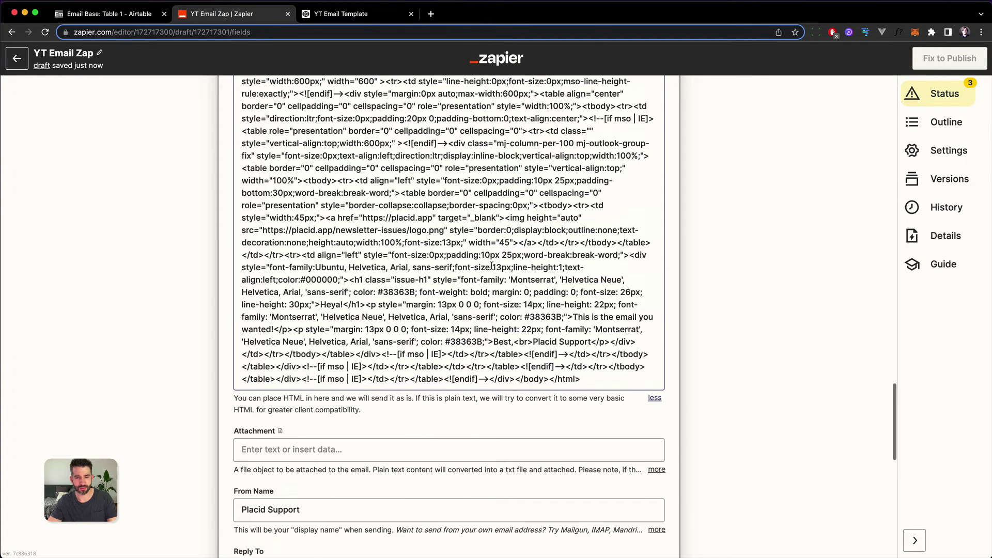
scroll(491, 267, up, 3)
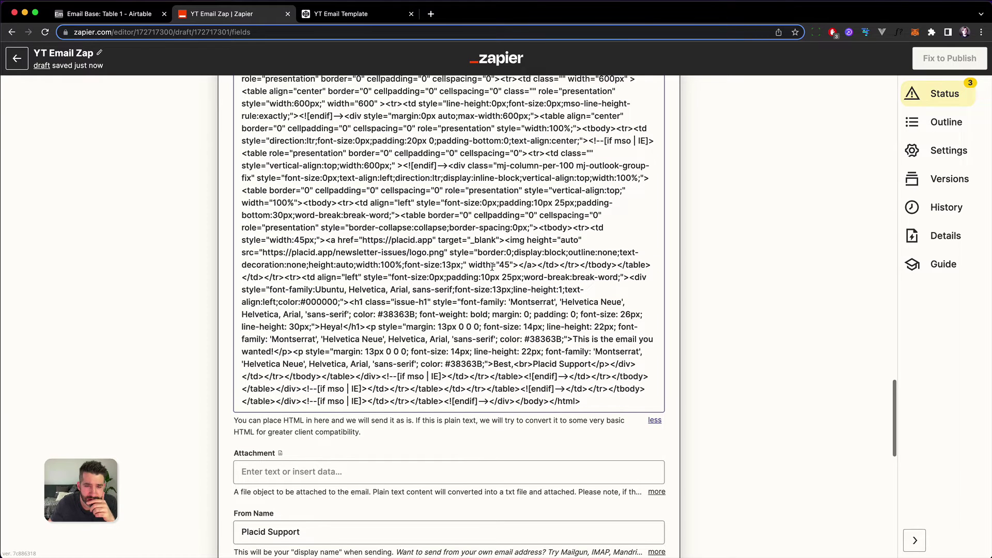
scroll(491, 267, up, 1)
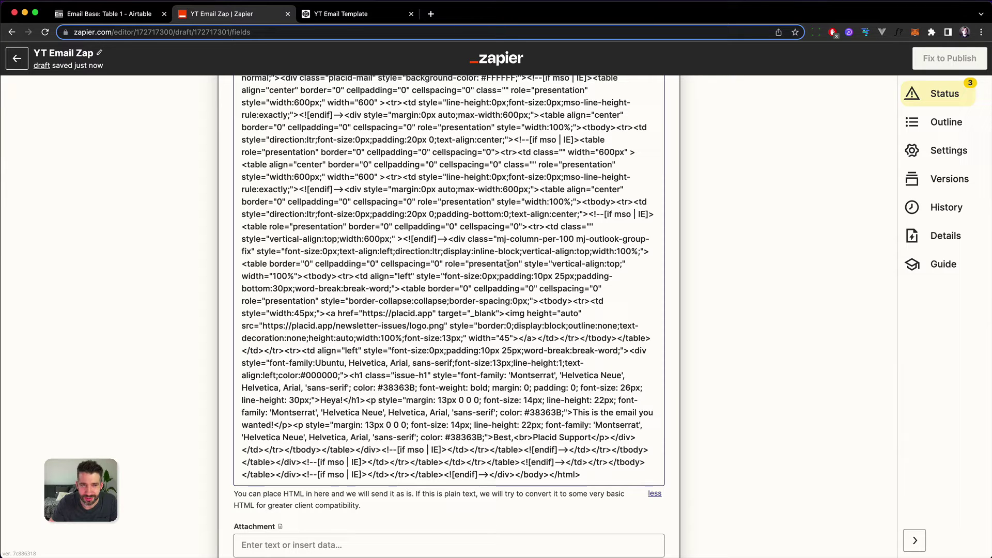
click(352, 14)
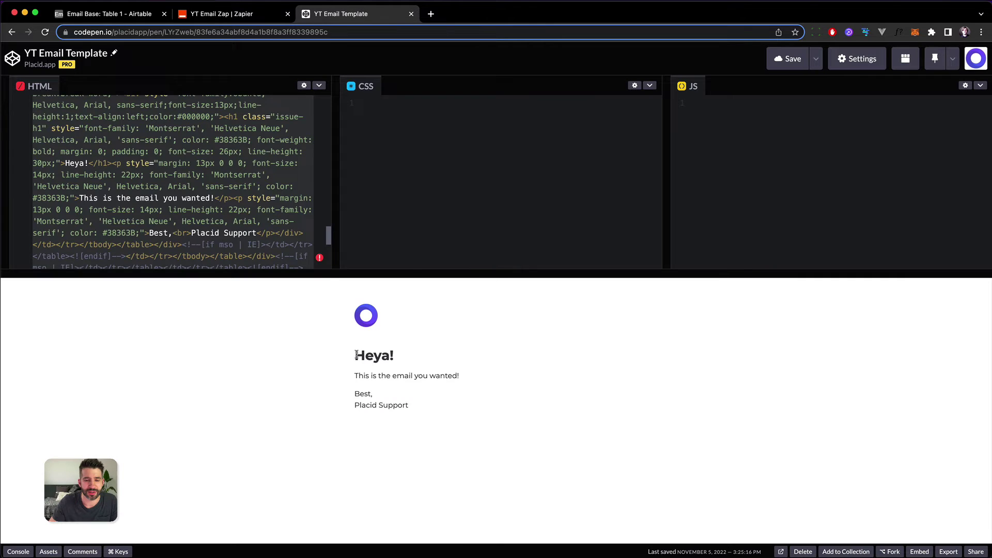
drag(356, 357, 396, 361)
click(373, 365)
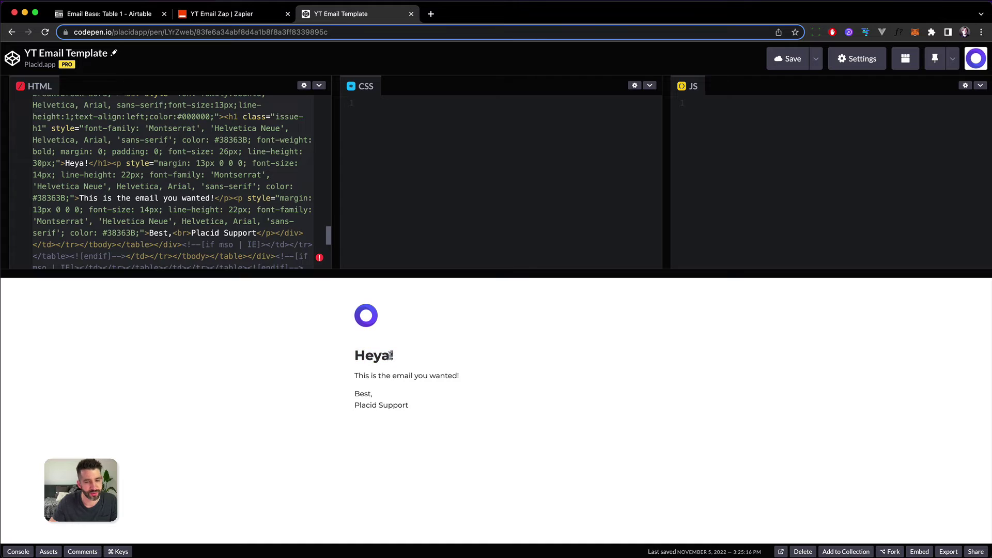
double_click(391, 355)
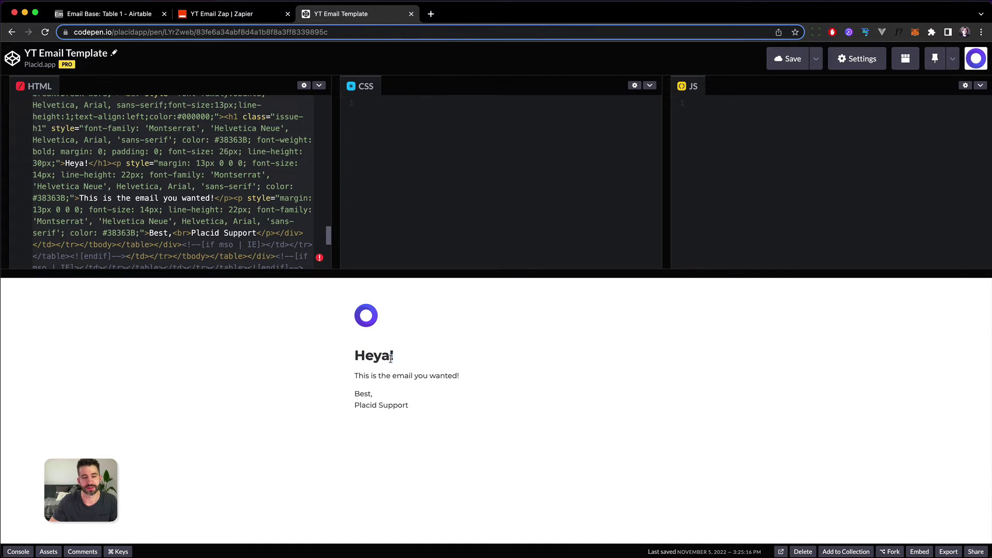
double_click(386, 355)
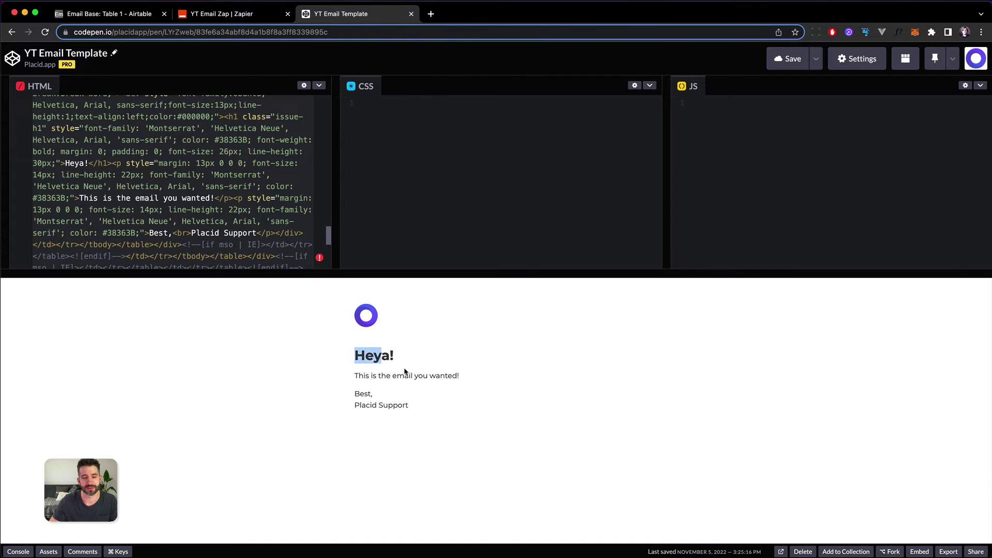
click(212, 14)
click(503, 356)
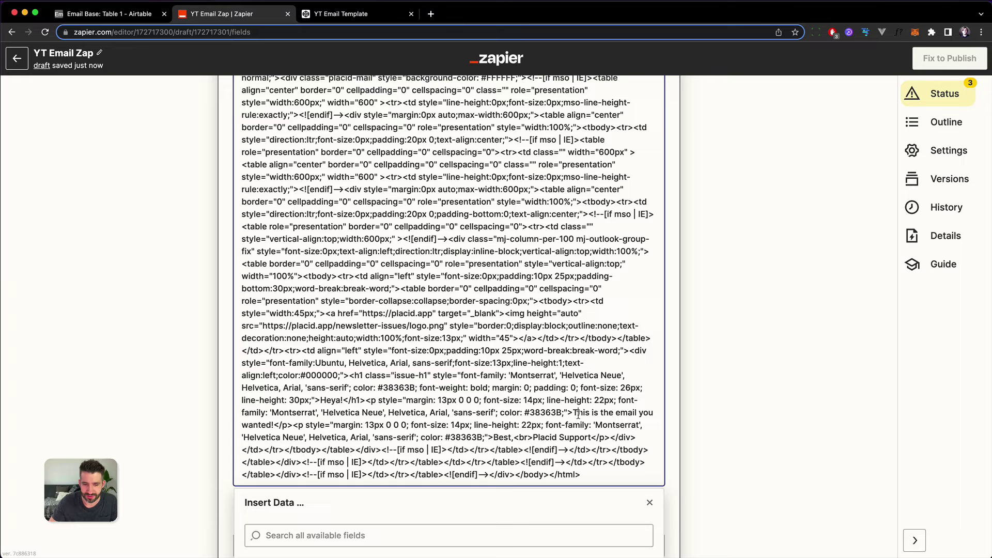
Step: Insert the Airtable Fields Name value between 'Heya' and '!' in the HTML heading
drag(575, 413, 273, 425)
click(331, 400)
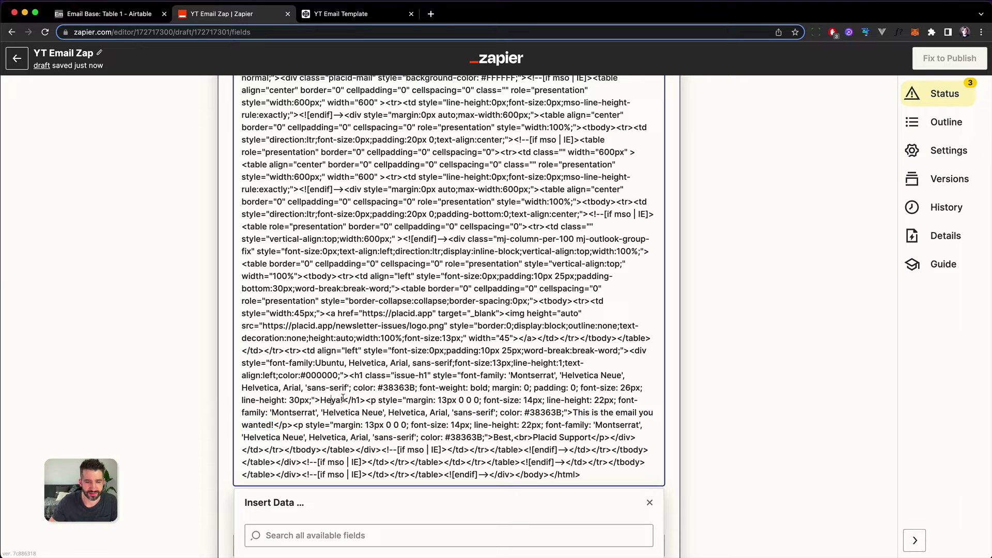
key(Right)
key(Right)
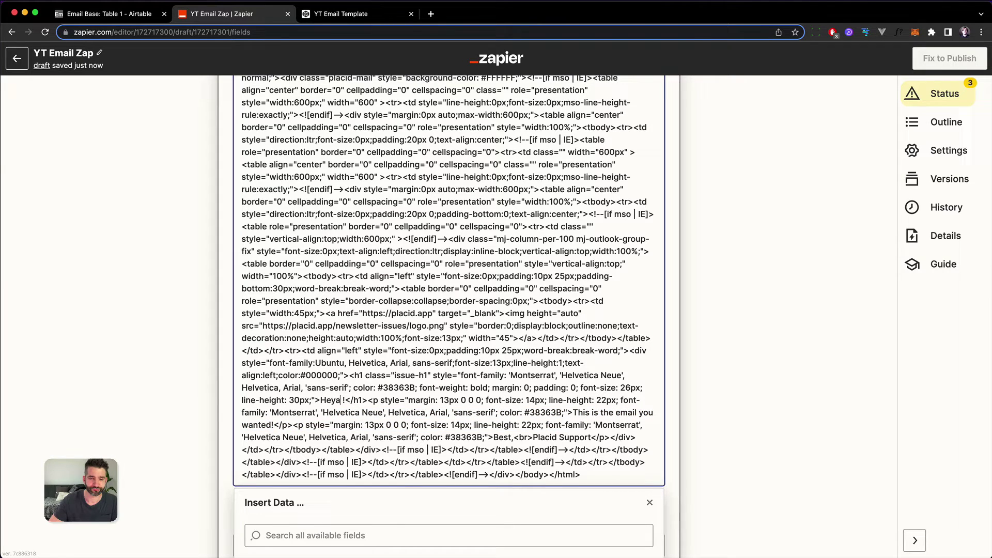
scroll(373, 386, down, 2)
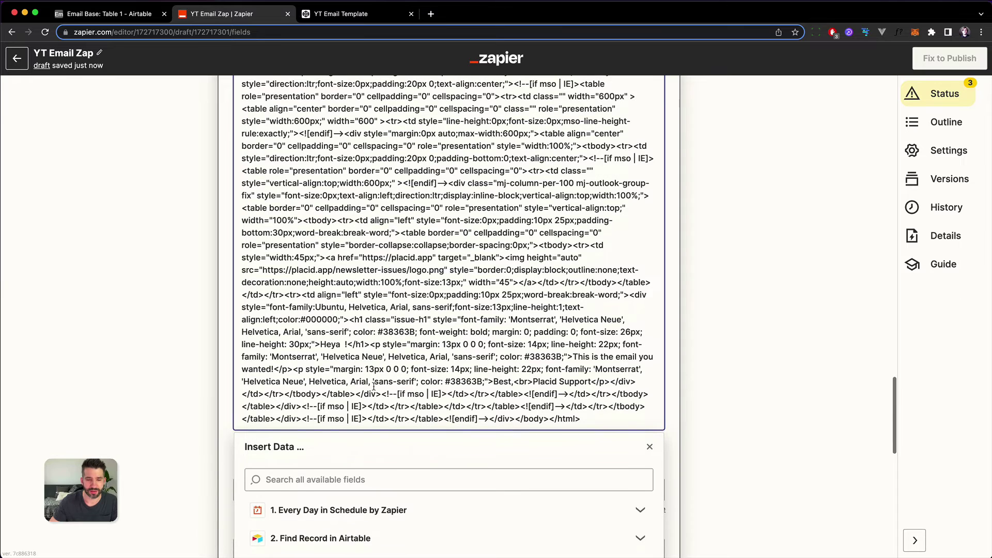
scroll(361, 385, down, 5)
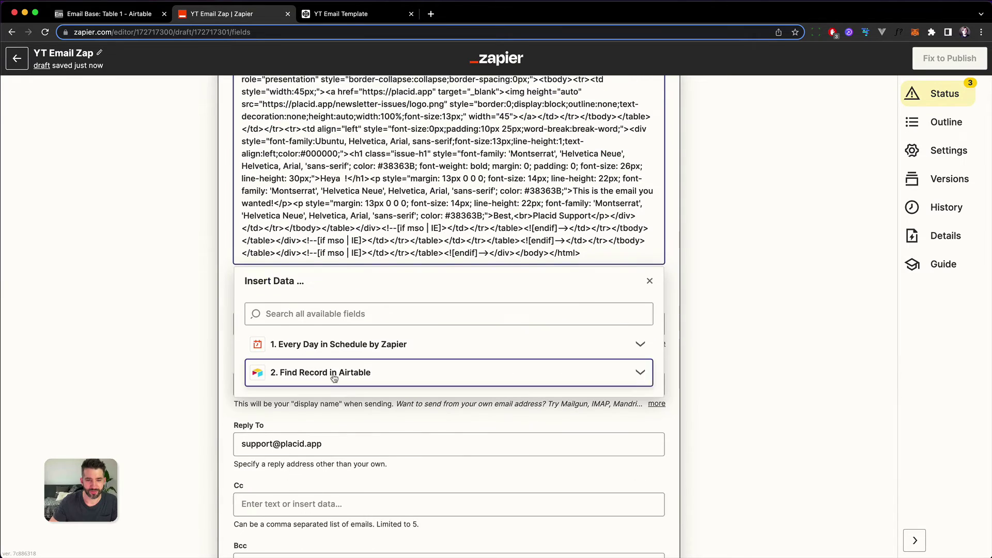
click(334, 378)
click(294, 526)
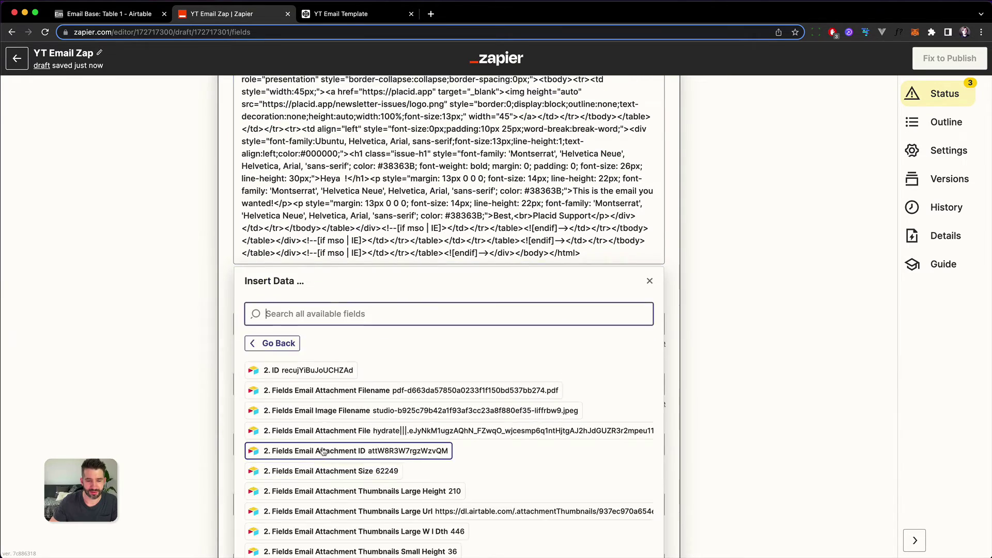
scroll(323, 450, down, 10)
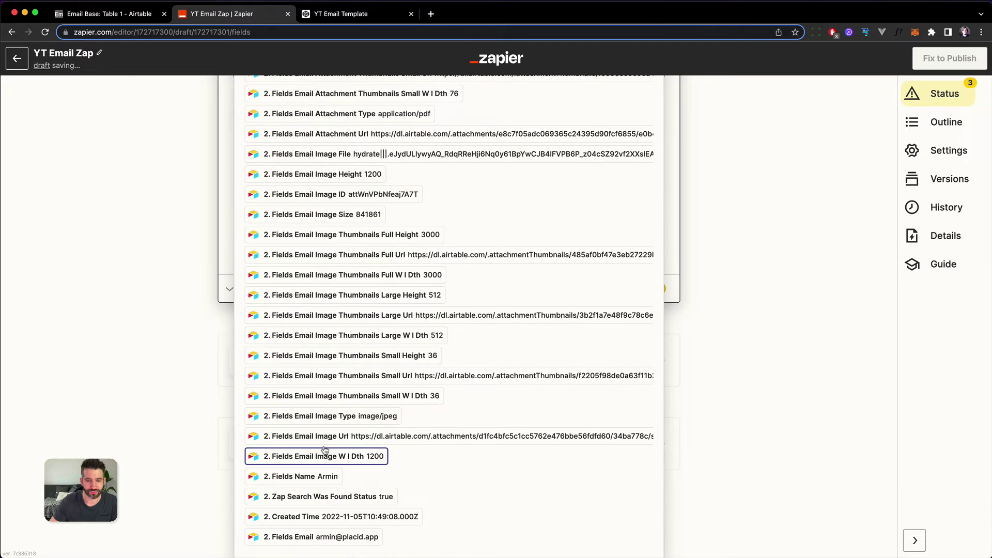
click(290, 476)
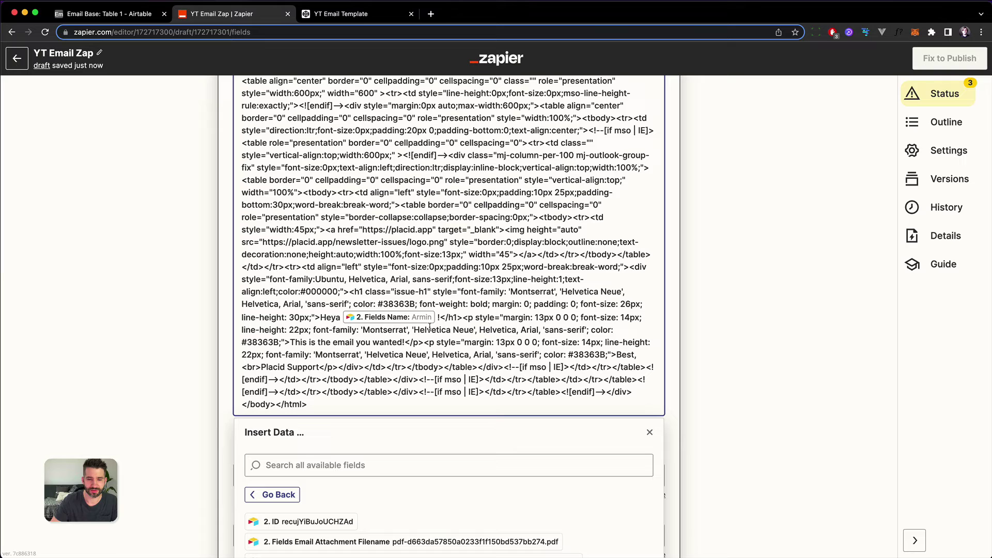
key(BackSpace)
key(Left)
key(Left)
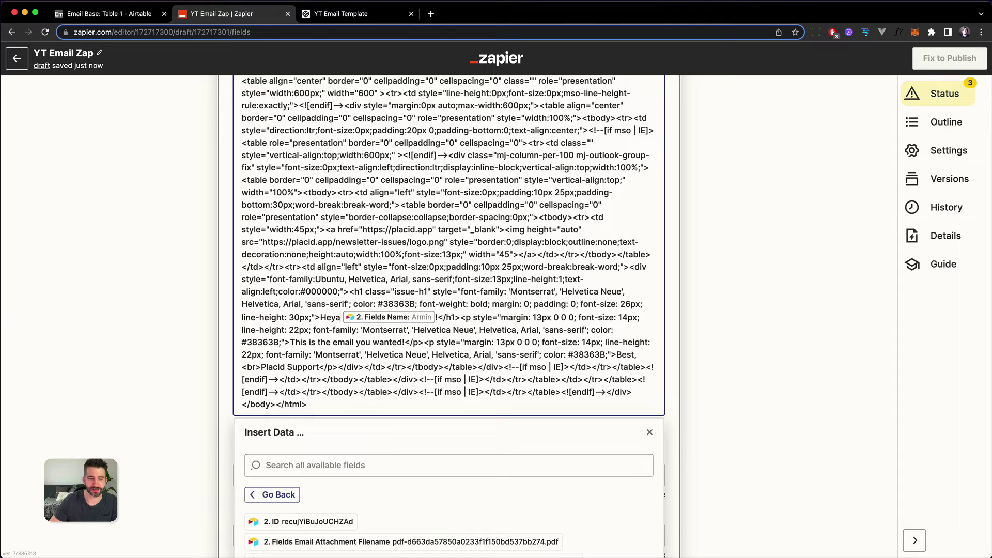
click(801, 372)
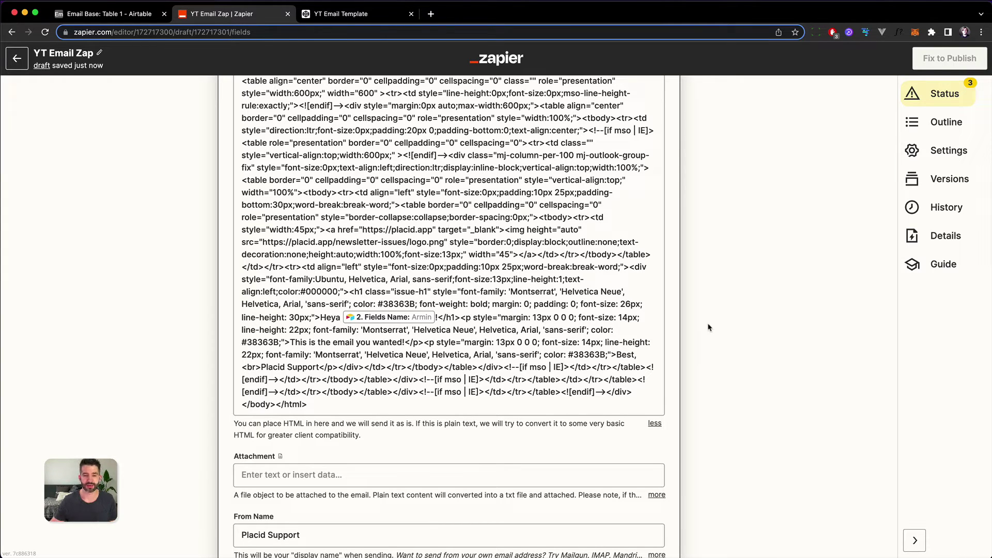
scroll(693, 397, down, 10)
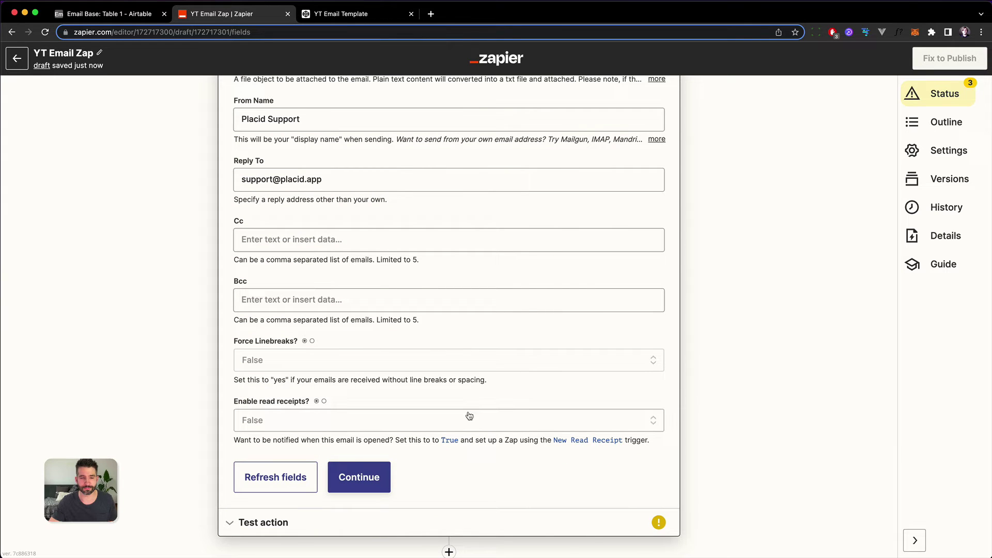
Step: Continue and retest the email step, then switch to Mail to see the sample
click(367, 478)
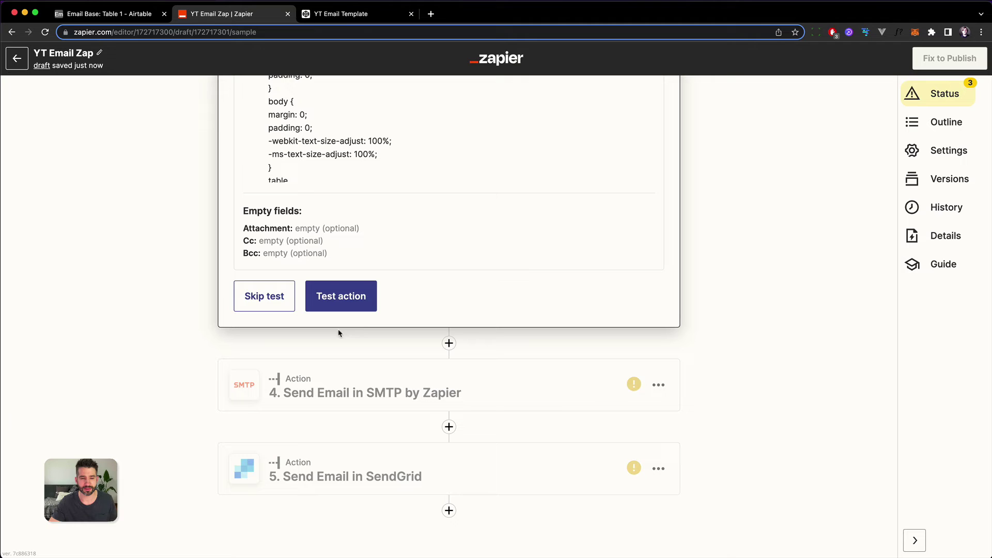
click(325, 300)
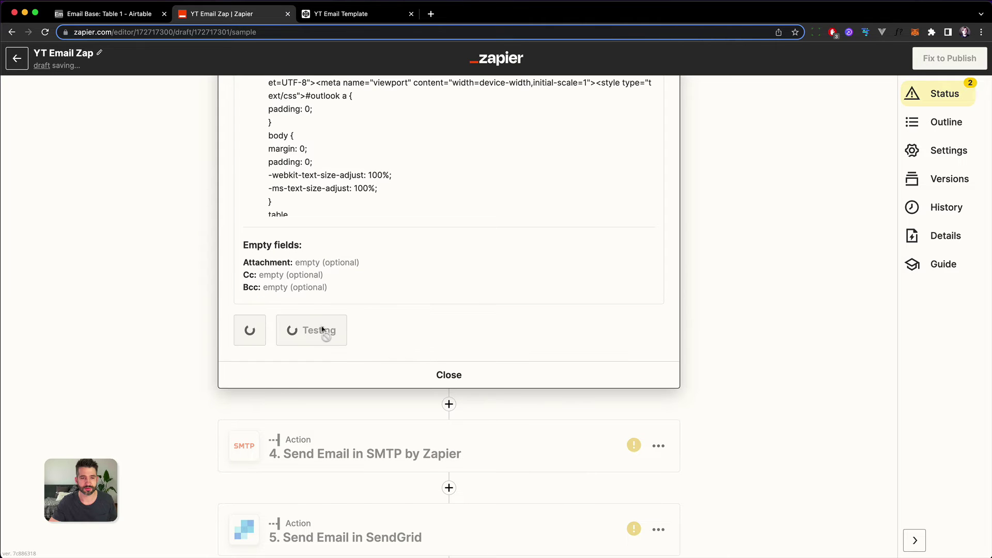
scroll(162, 347, up, 5)
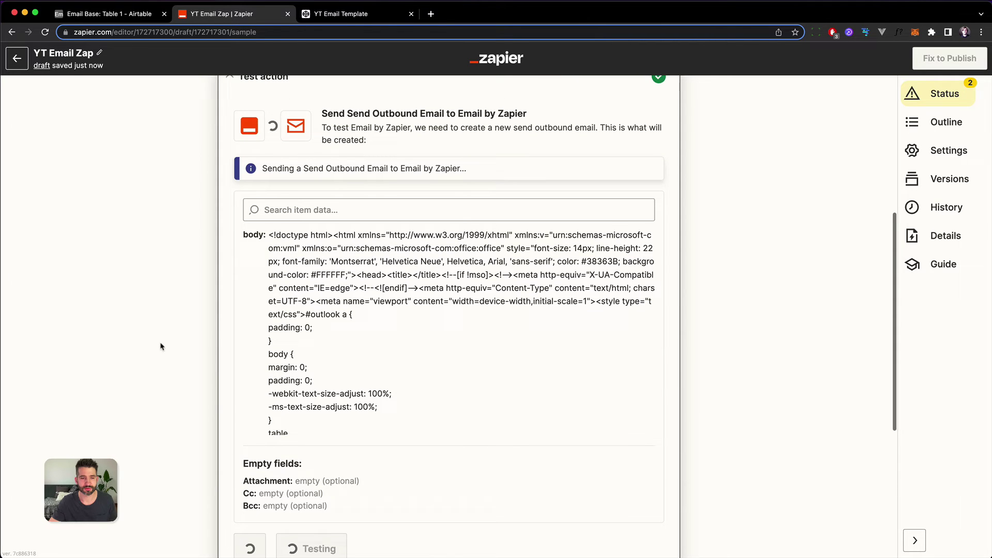
scroll(160, 345, down, 3)
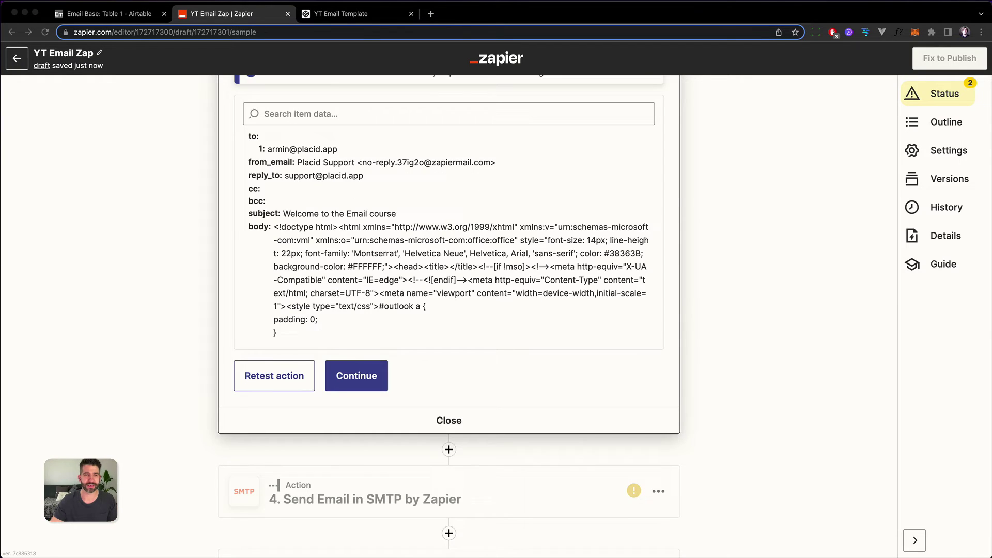
key(super+Tab)
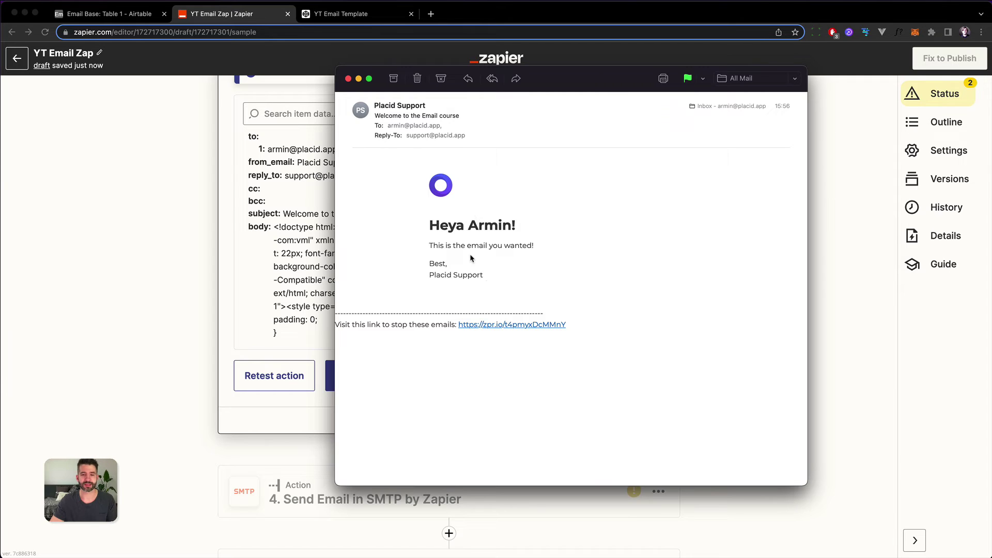
Step: Highlight the email body, the contact's name in the greeting, and the footer
drag(423, 160, 489, 283)
click(492, 283)
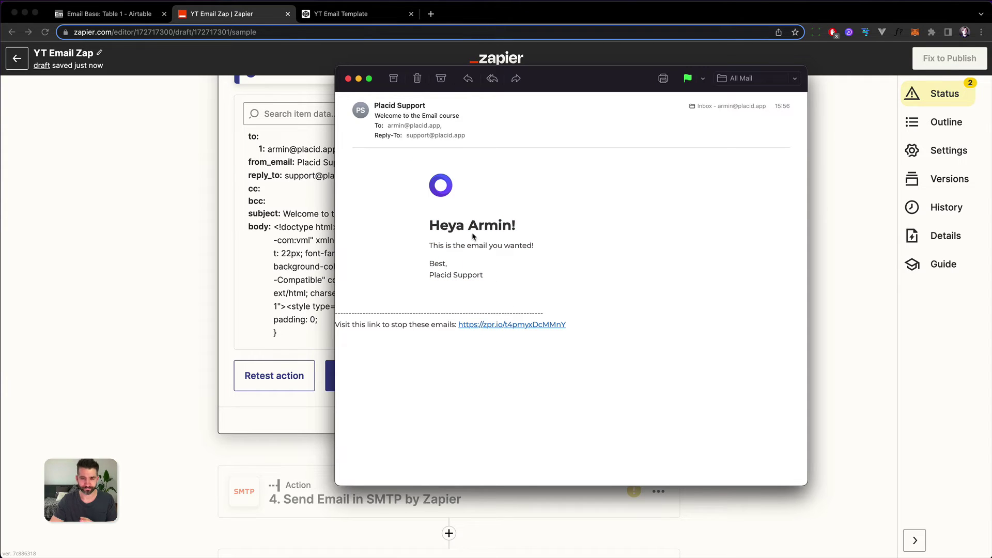
drag(468, 226, 513, 227)
click(511, 264)
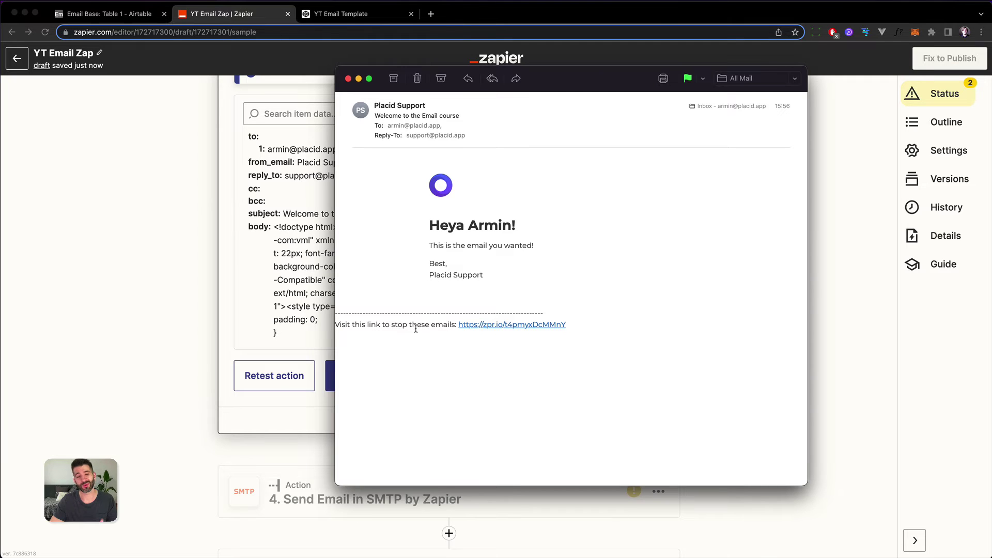
mouse_move(416, 325)
mouse_down()
mouse_move(414, 312)
mouse_move(406, 337)
mouse_up()
double_click(414, 310)
click(402, 348)
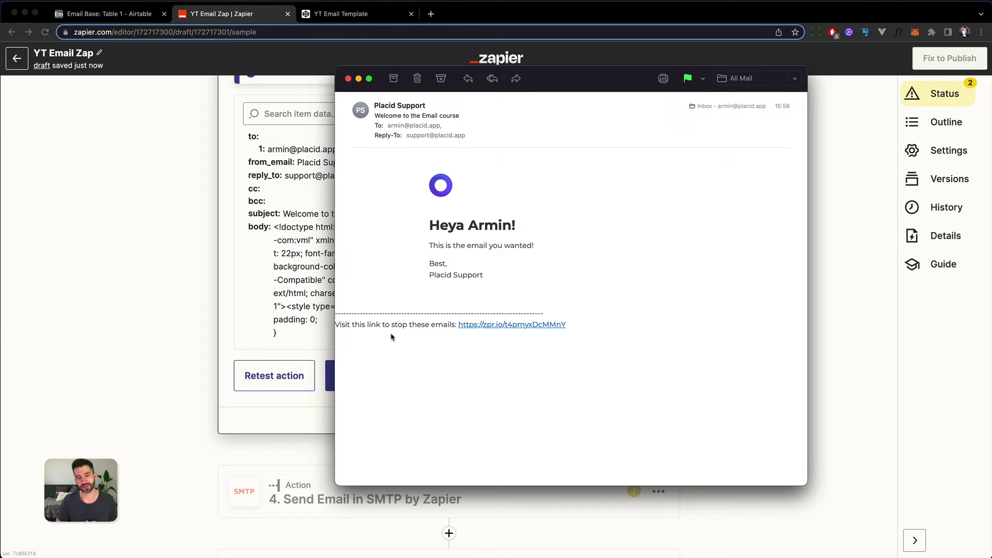
Step: Highlight the dashed separator, unsubscribe link and greeting text to check the rendering
double_click(387, 313)
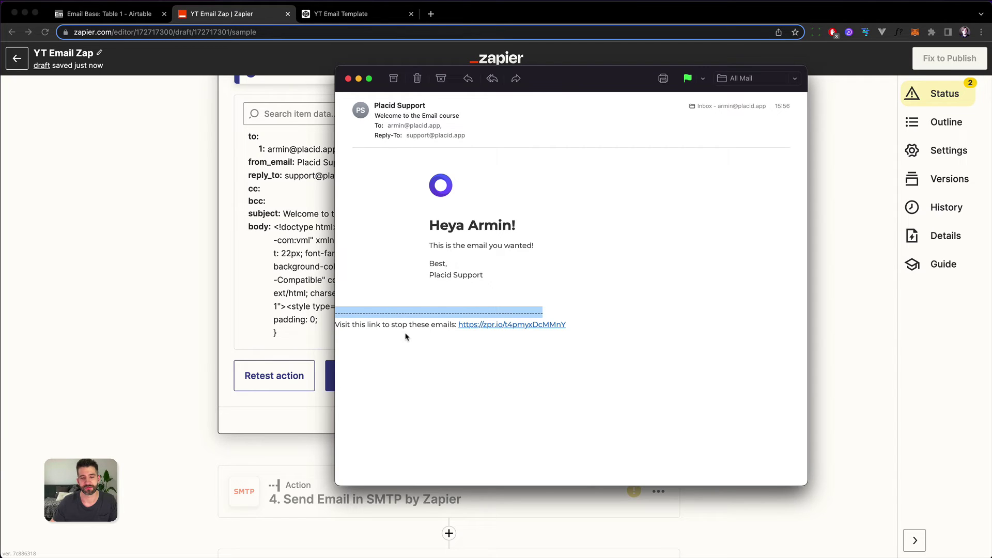
drag(505, 292, 481, 436)
click(479, 441)
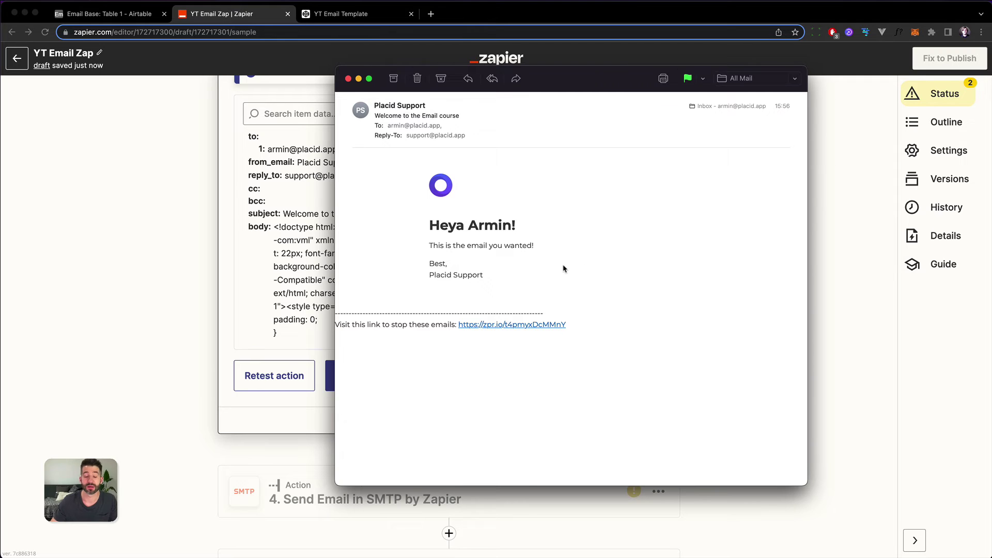
drag(547, 273, 498, 168)
click(583, 302)
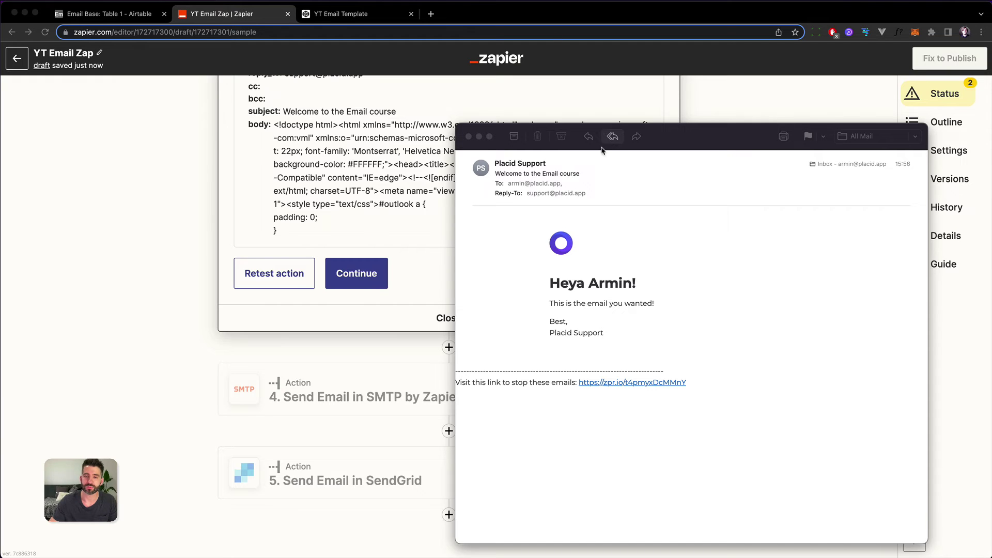
Step: Close the test email, revisit the email action's HTML body, then switch to Airtable's Email Base table
click(468, 137)
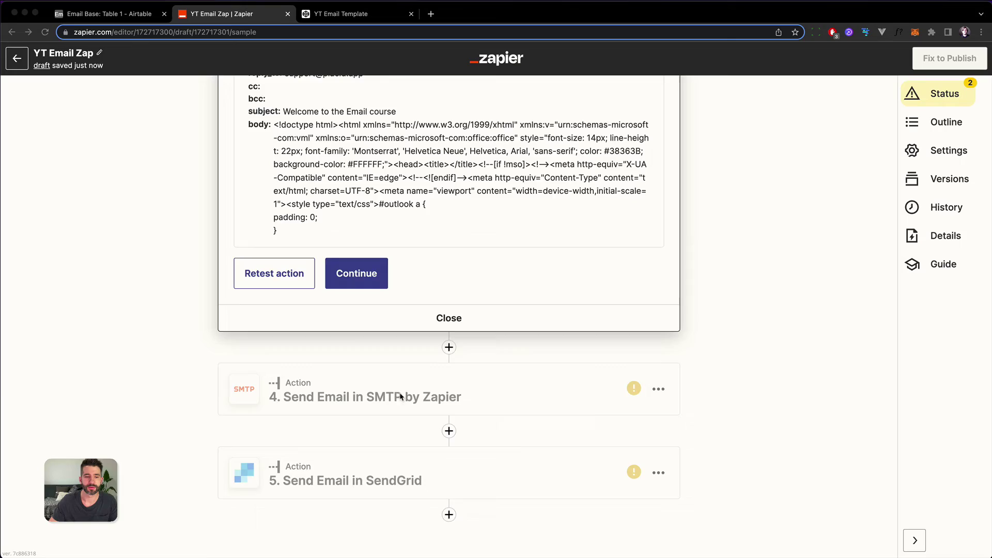
scroll(324, 323, up, 6)
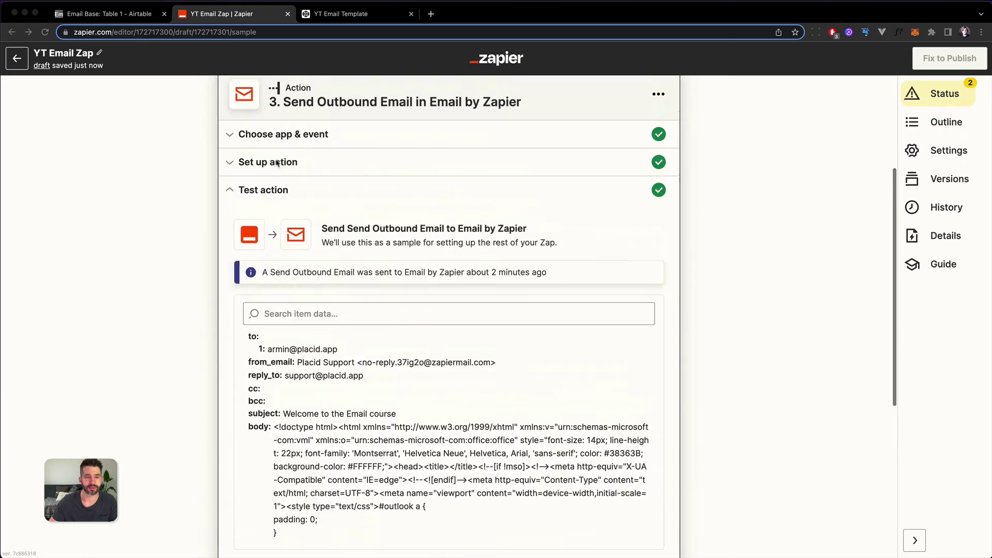
click(283, 161)
scroll(369, 304, down, 5)
scroll(369, 303, down, 15)
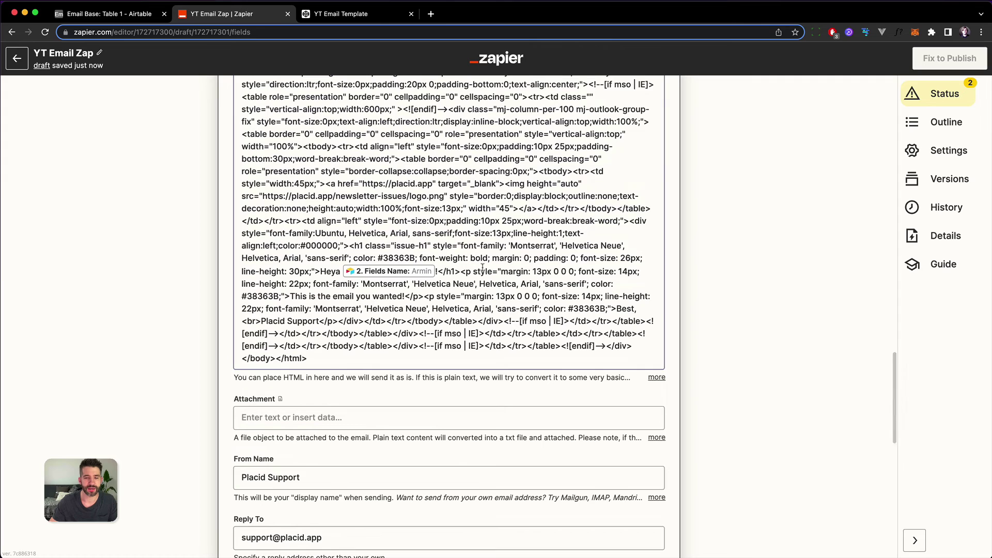
click(494, 296)
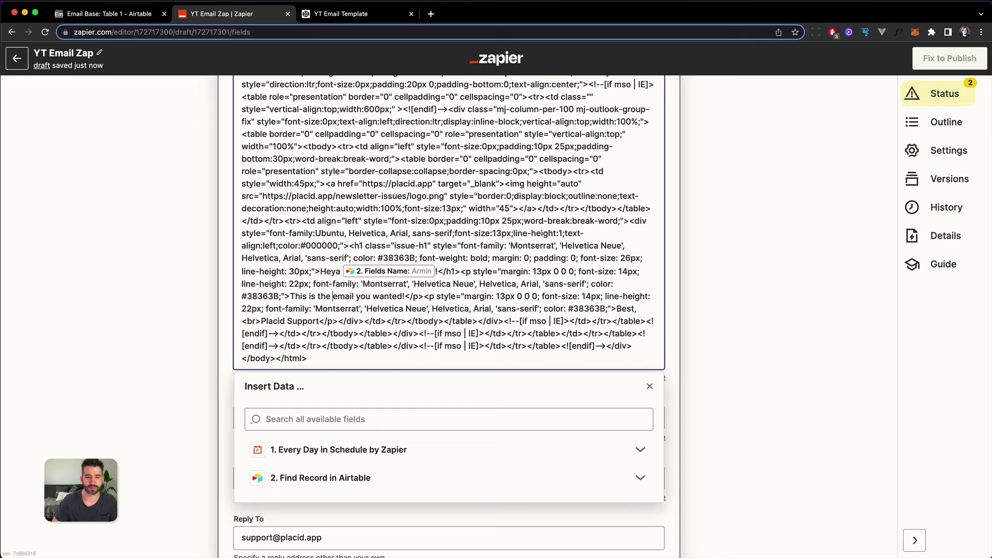
click(407, 296)
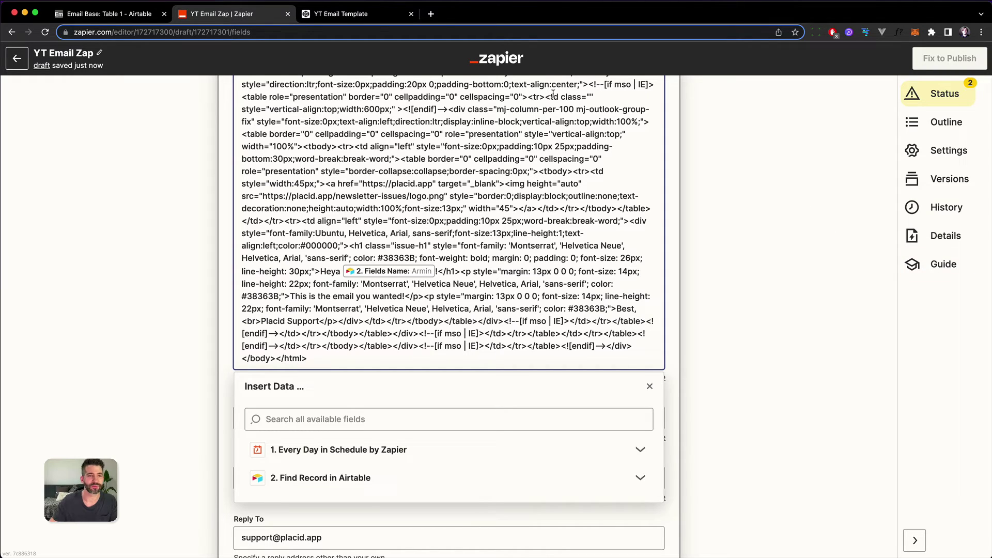
click(148, 20)
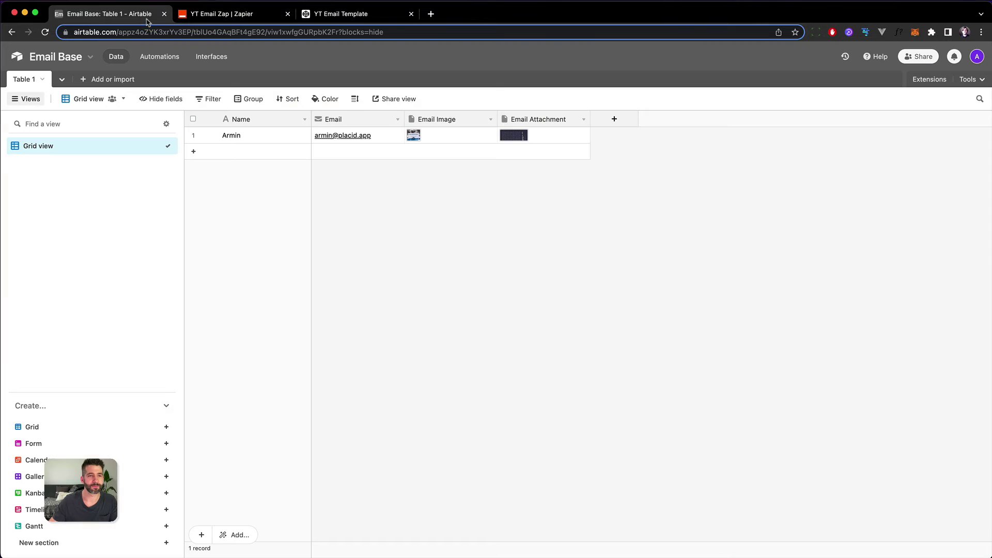
Step: Preview the Pozar Beach Hotel Email Image attachment in Airtable, then return to the YT Email Zap
click(427, 138)
click(416, 137)
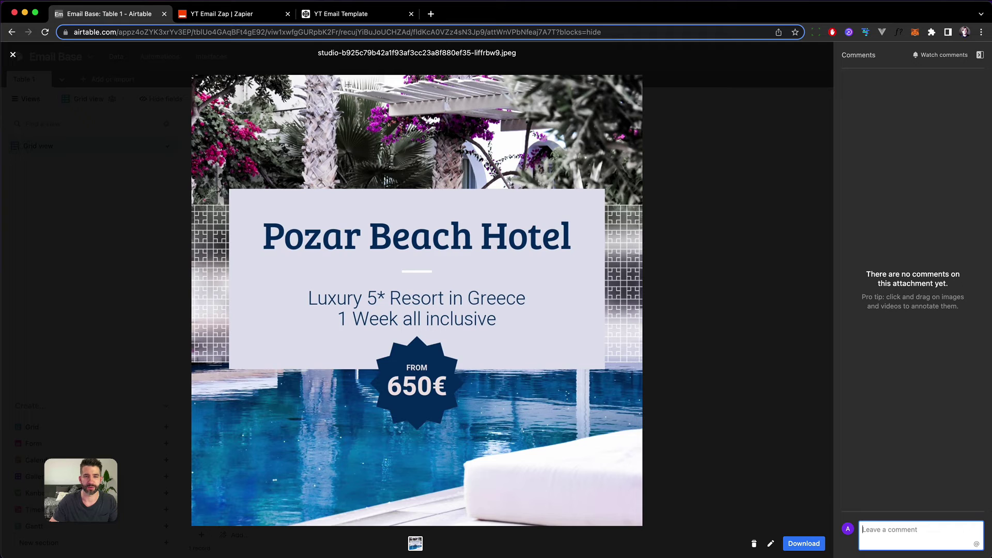
click(334, 16)
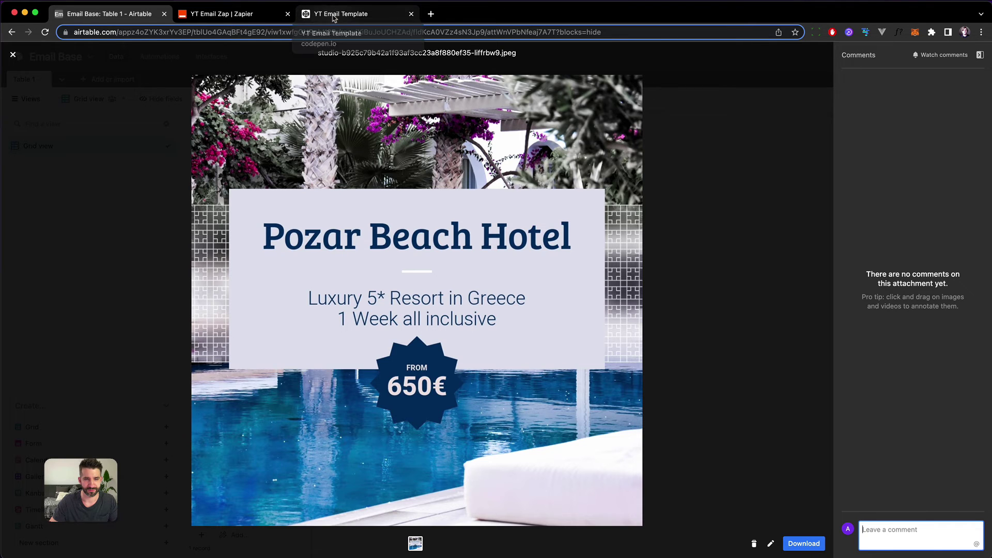
click(215, 14)
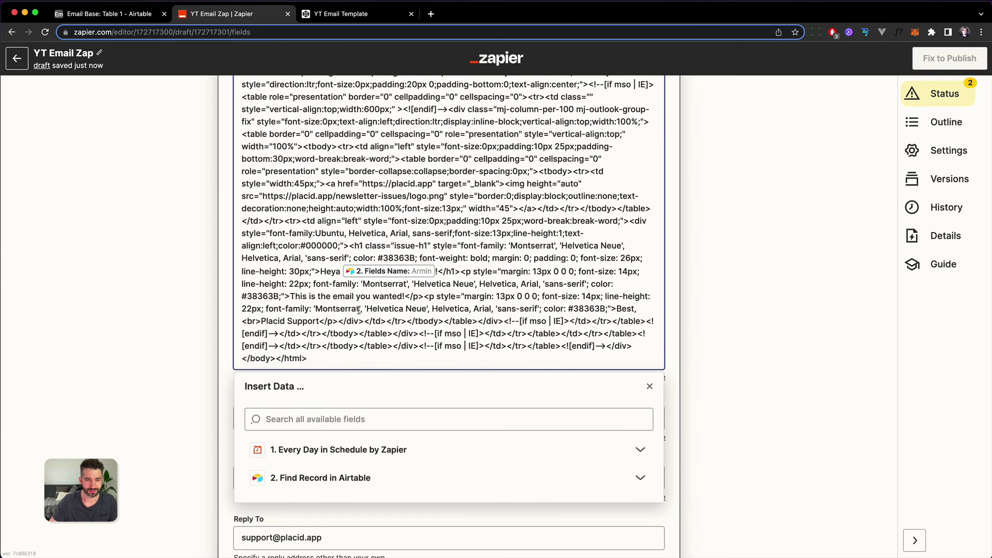
Step: Reword the body sentence to "This is your personalized offer:"
double_click(300, 296)
drag(305, 296, 403, 296)
text(This is )
text(your personaliz)
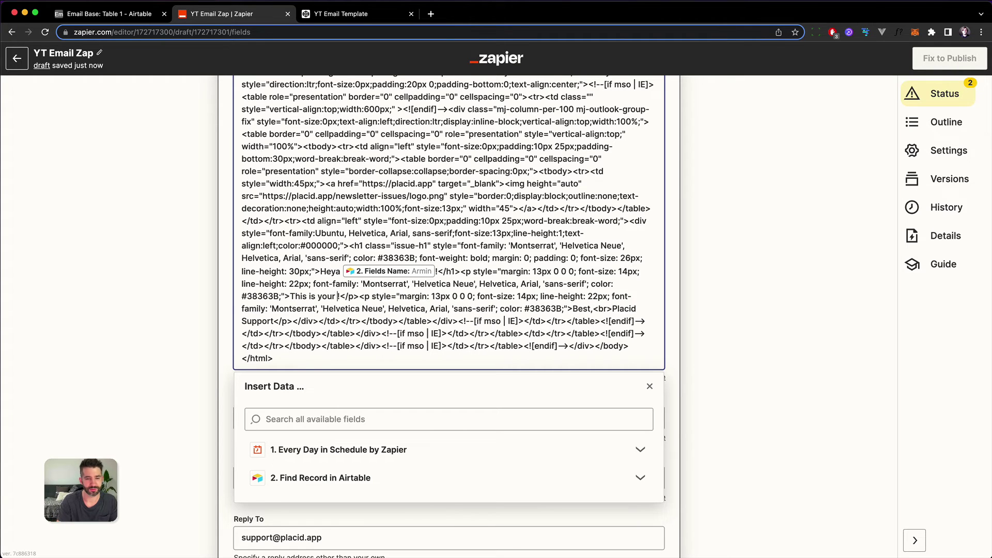
text(ed offer)
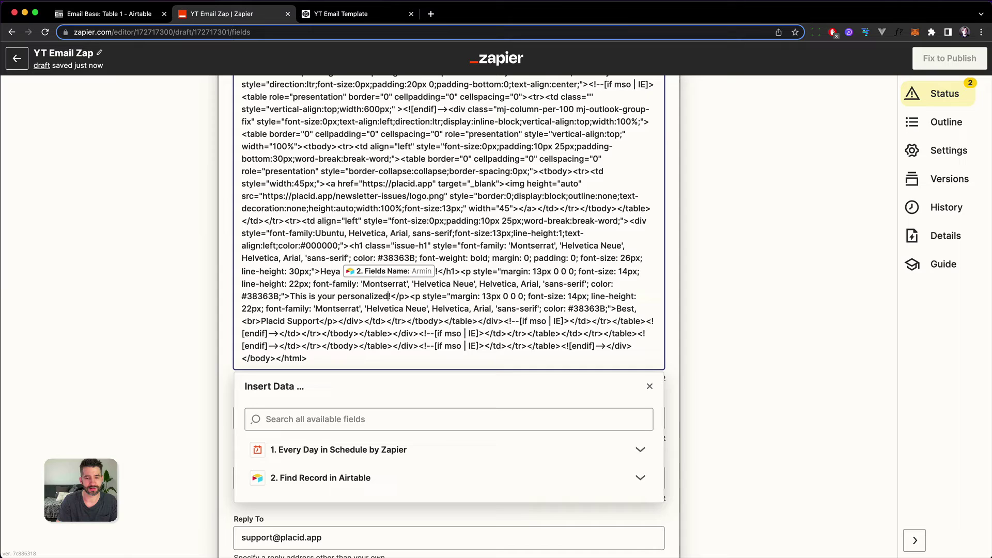
key(Delete)
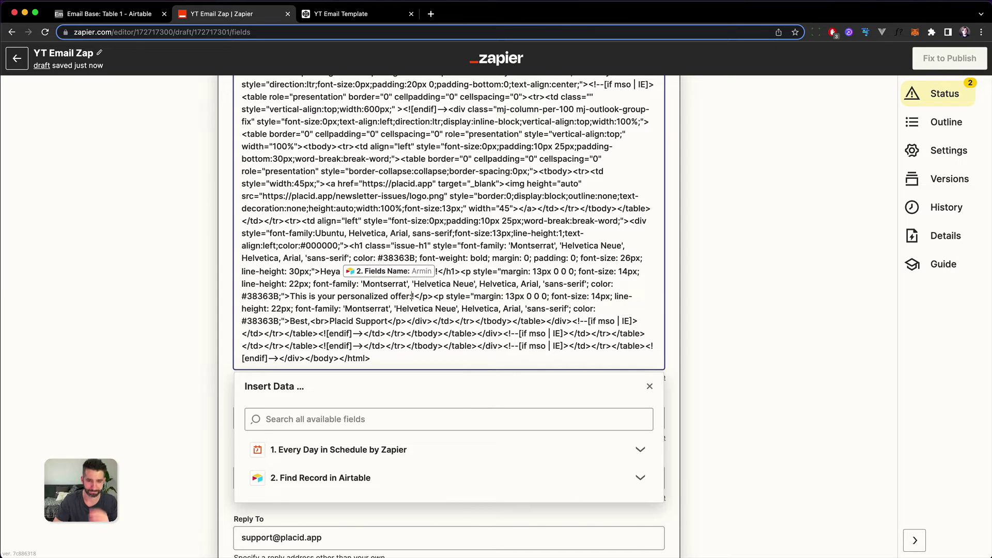
text(:)
Step: Add a new paragraph below it with an image tag having empty src and width="200"
key(Return)
key(Return)
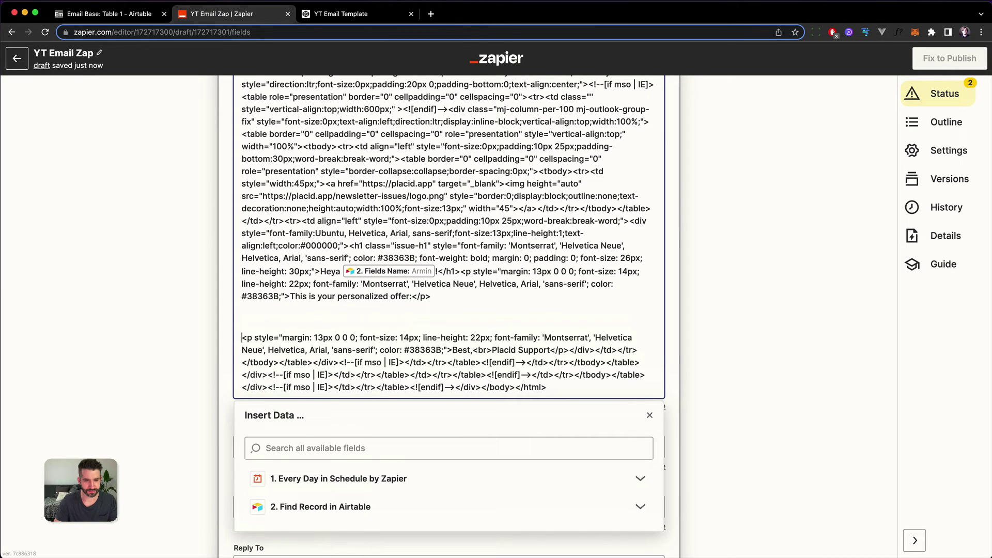
key(Up)
key(Up)
key(Down)
key(Return)
key(Up)
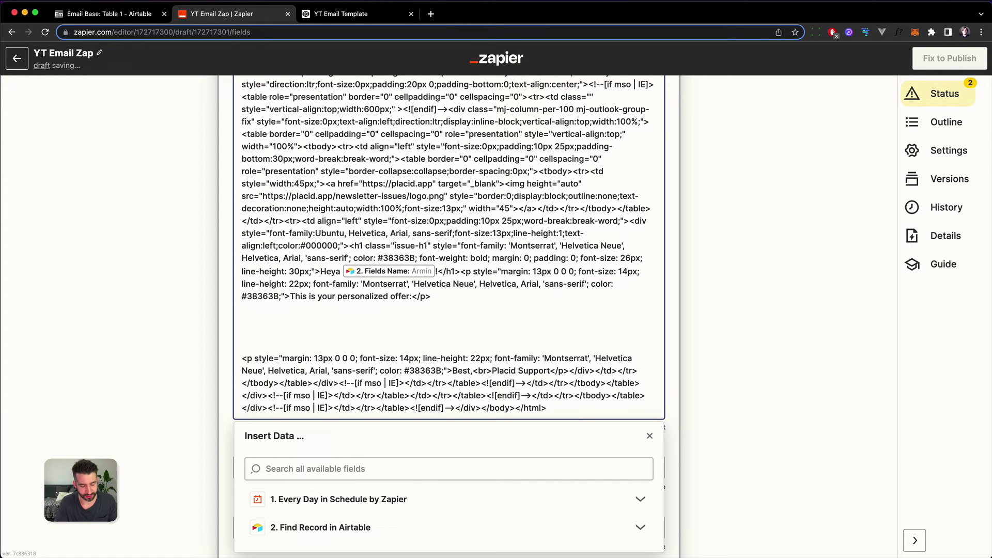
text(<p><)
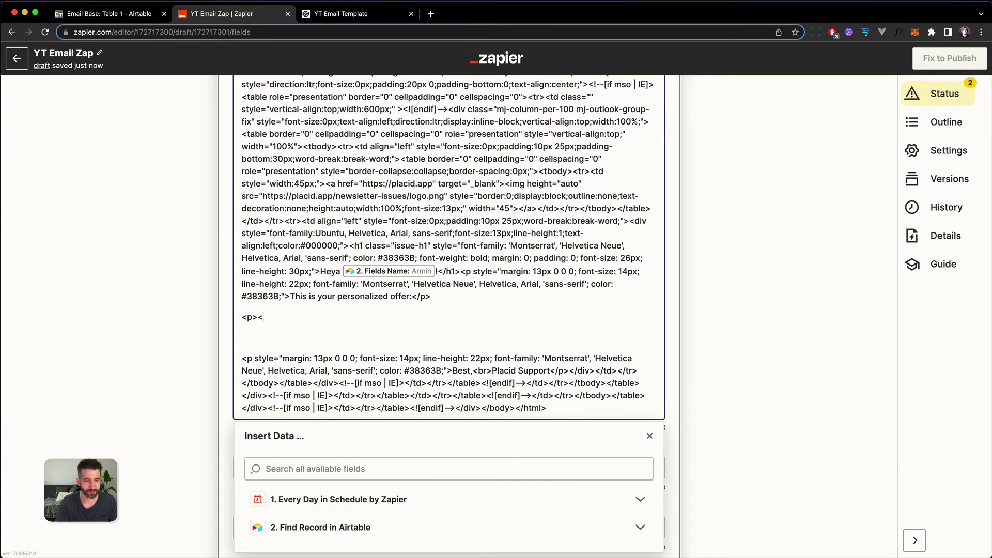
text(/p><img /)
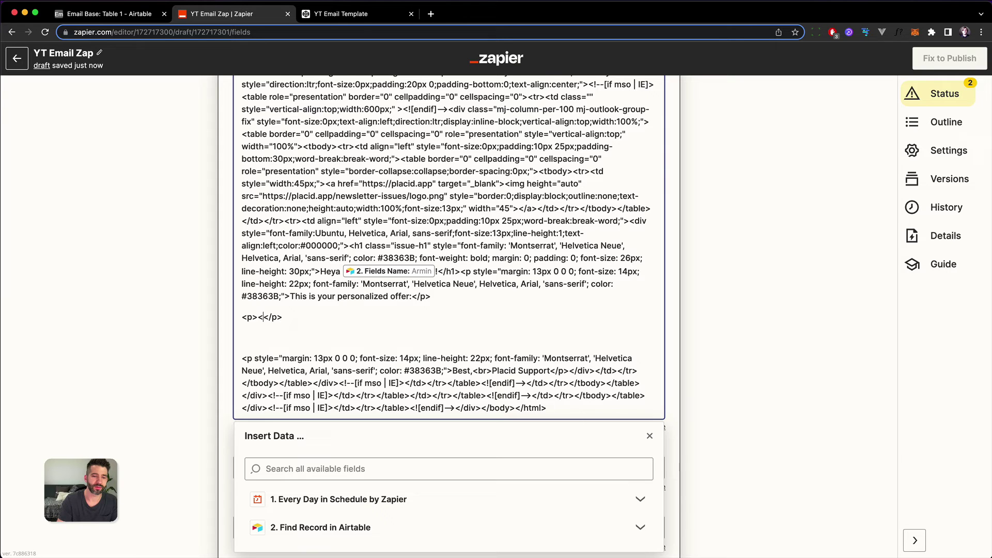
text(>)
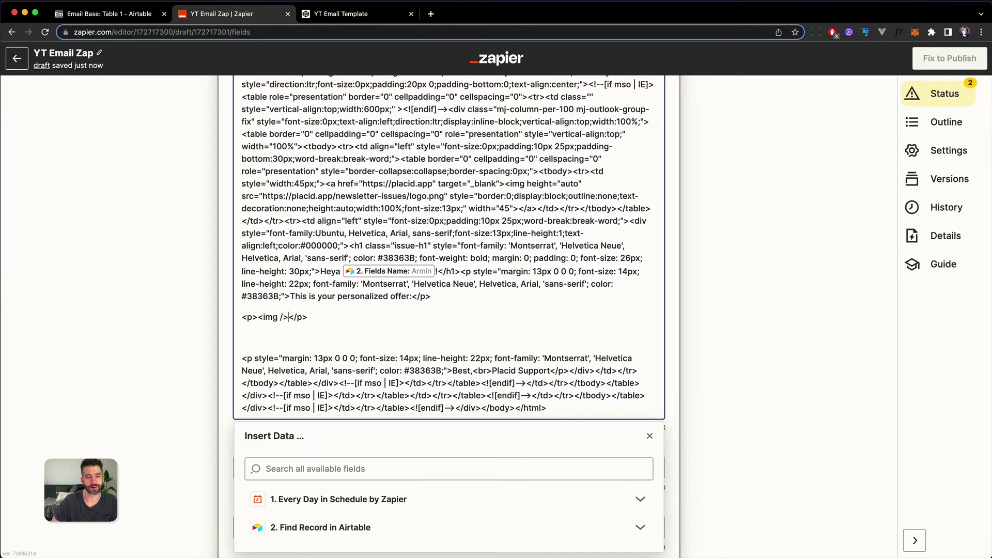
text( src )
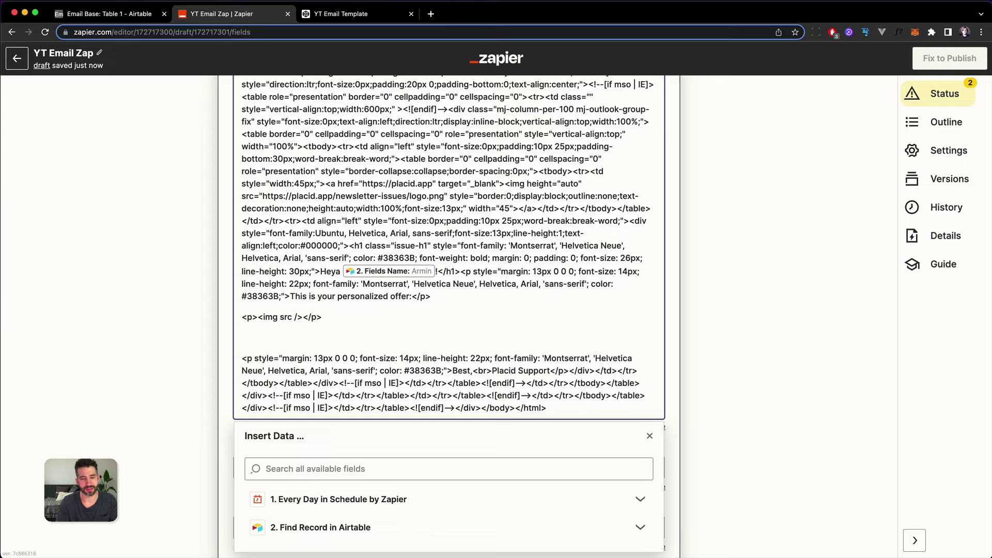
text(="")
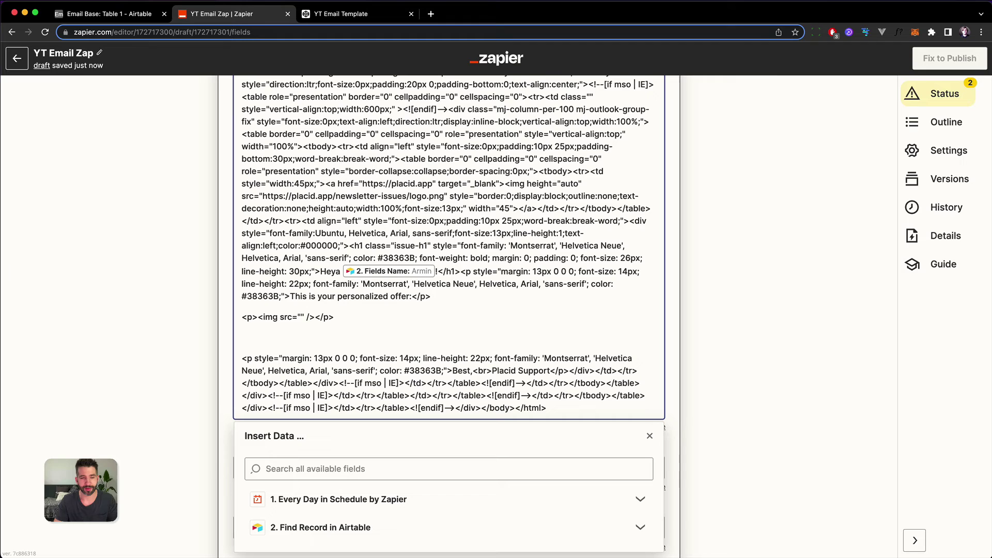
text(width=)
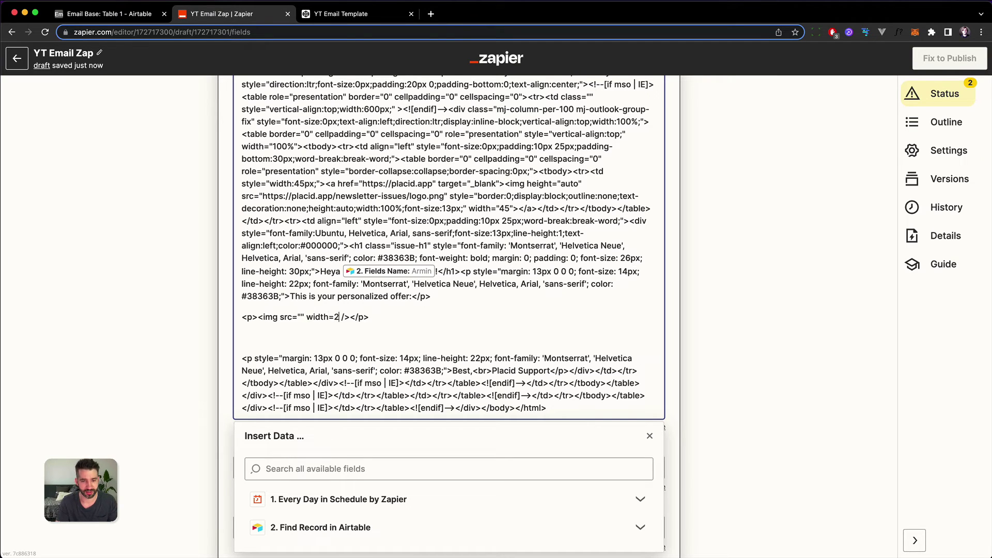
text("200")
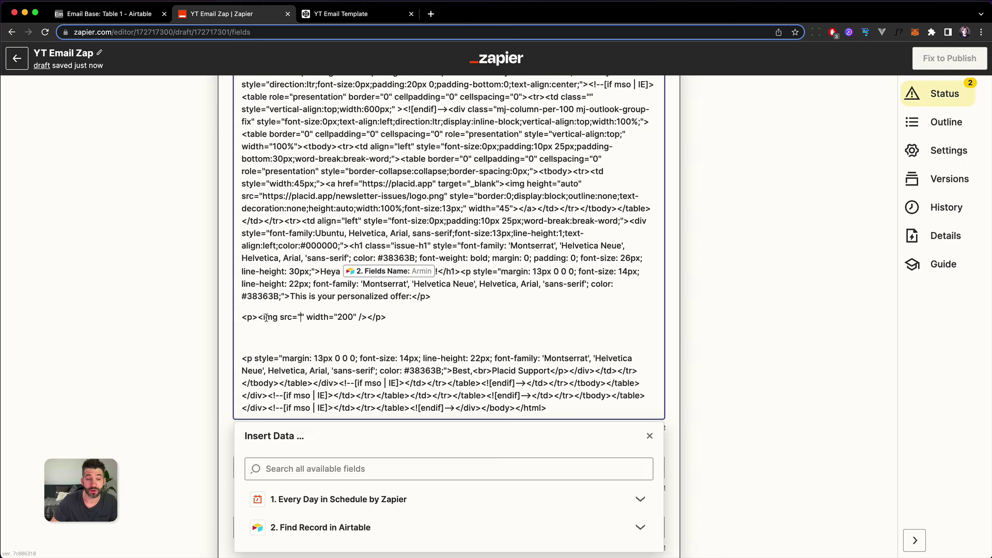
Step: Select the image tag and browse all fields from the Airtable record step in the data picker
drag(258, 317, 367, 317)
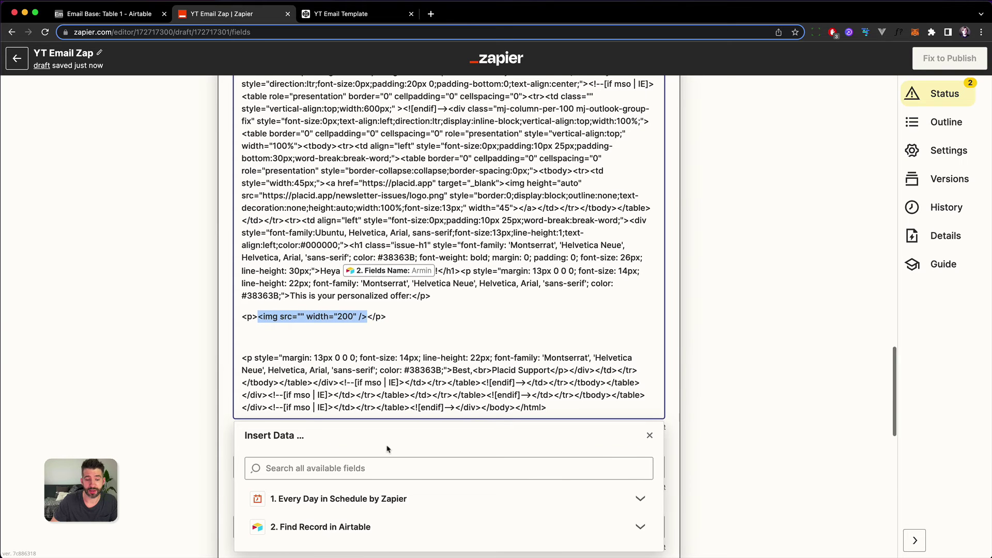
scroll(388, 449, down, 5)
click(321, 256)
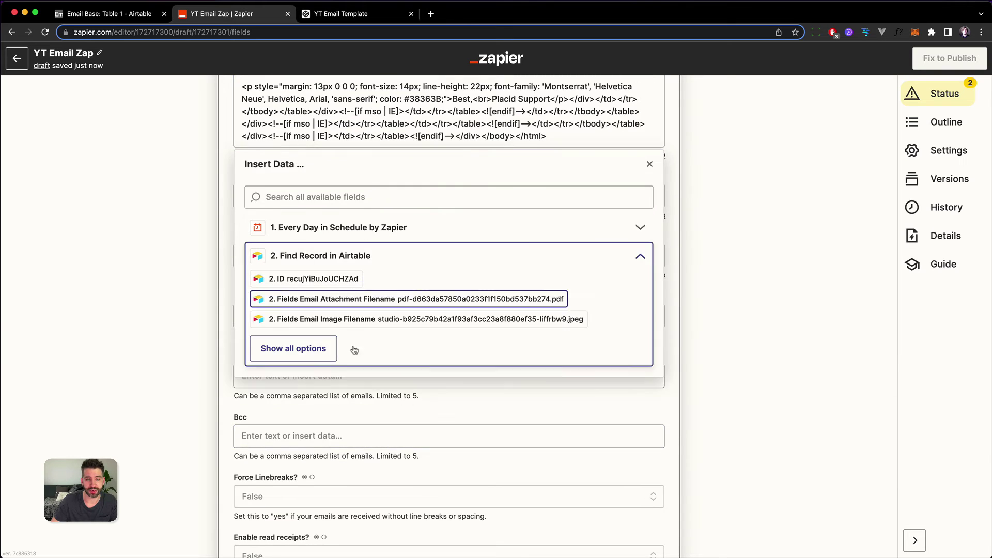
click(320, 344)
scroll(441, 357, down, 10)
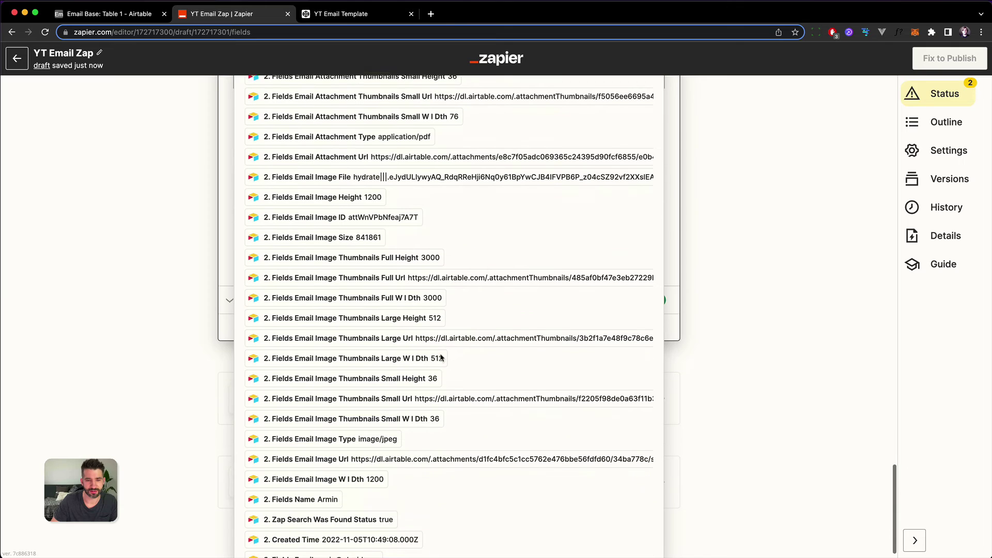
scroll(442, 356, down, 2)
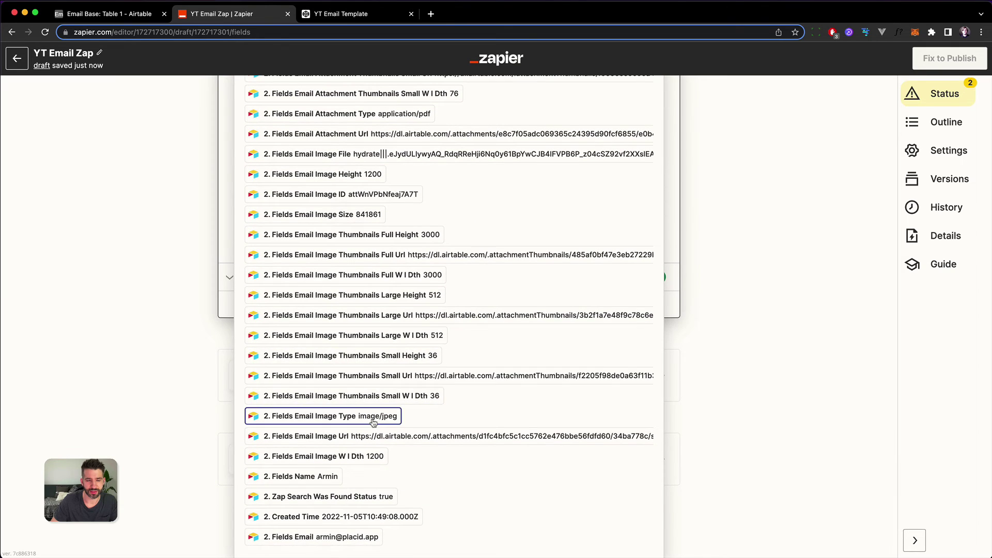
scroll(355, 305, up, 4)
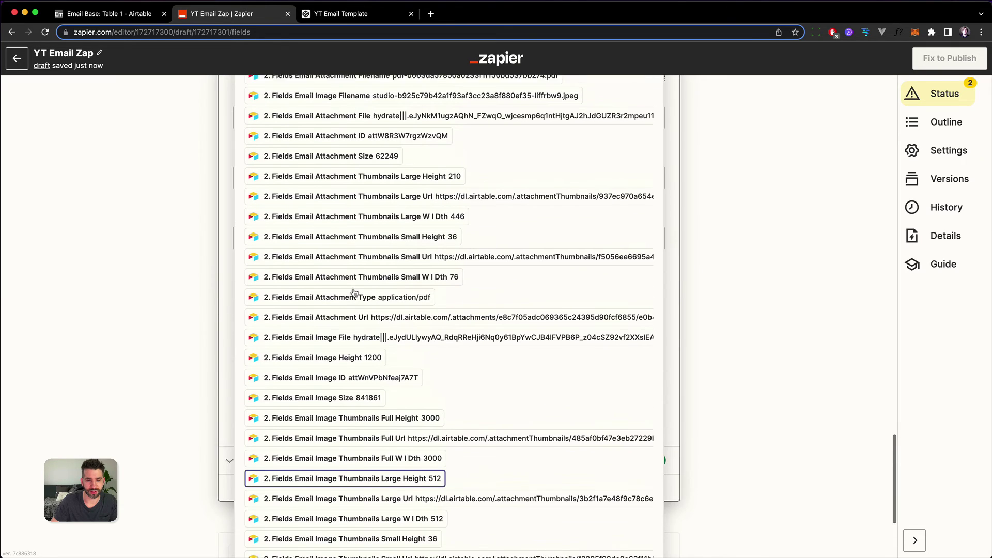
Step: Close the image preview in Airtable and go back to the Zapier email step
click(123, 19)
click(119, 149)
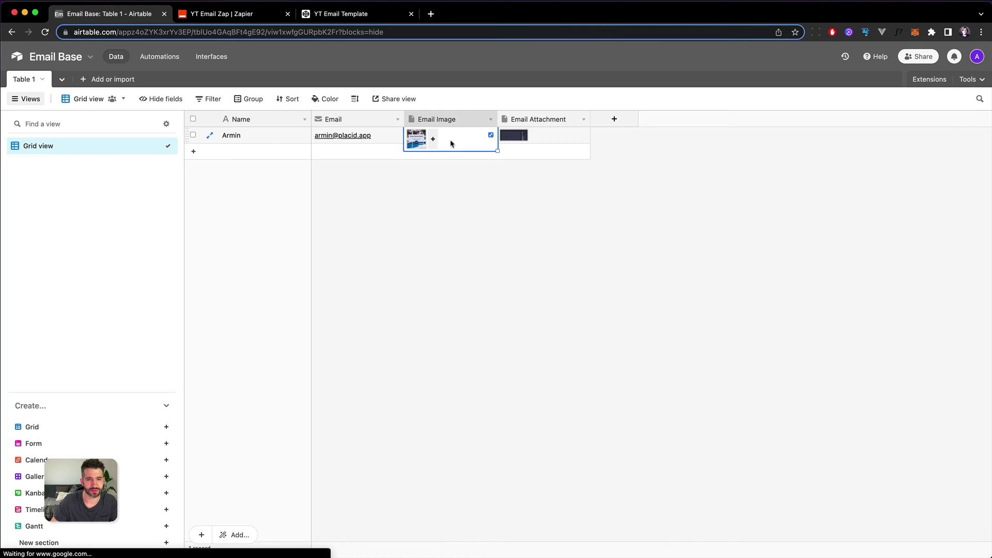
click(230, 17)
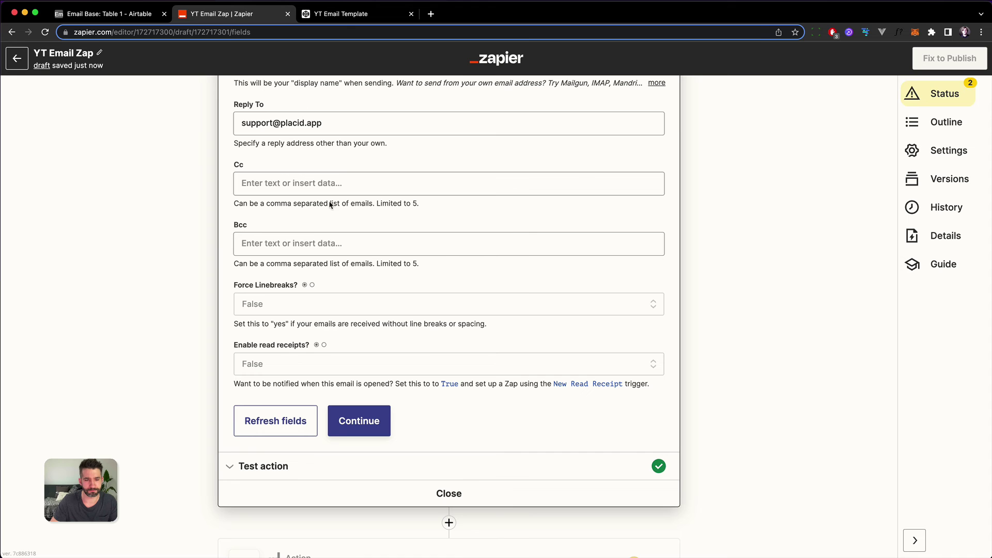
Step: Open the data picker inside the img src quotes and list every Airtable field, including thumbnail URLs
scroll(329, 183, up, 10)
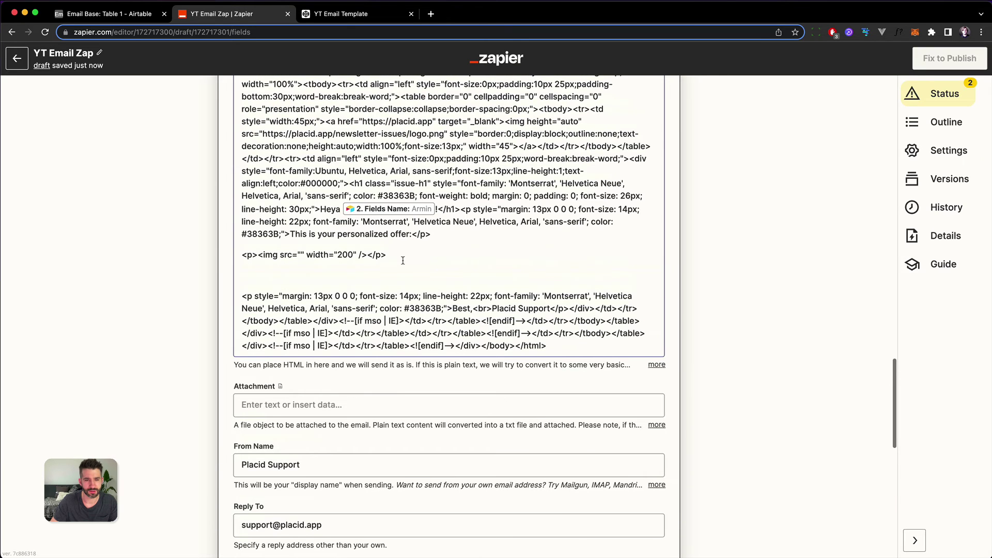
click(302, 255)
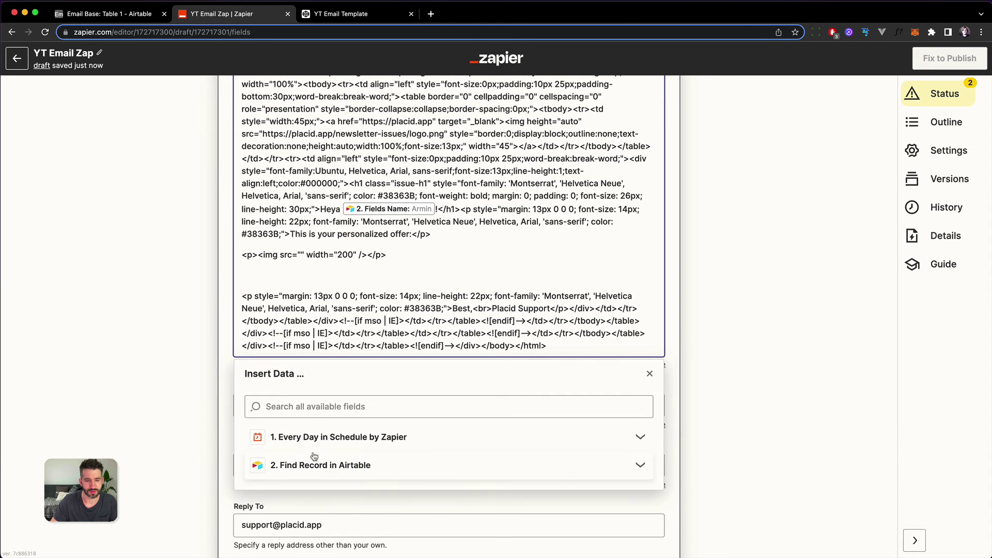
click(258, 499)
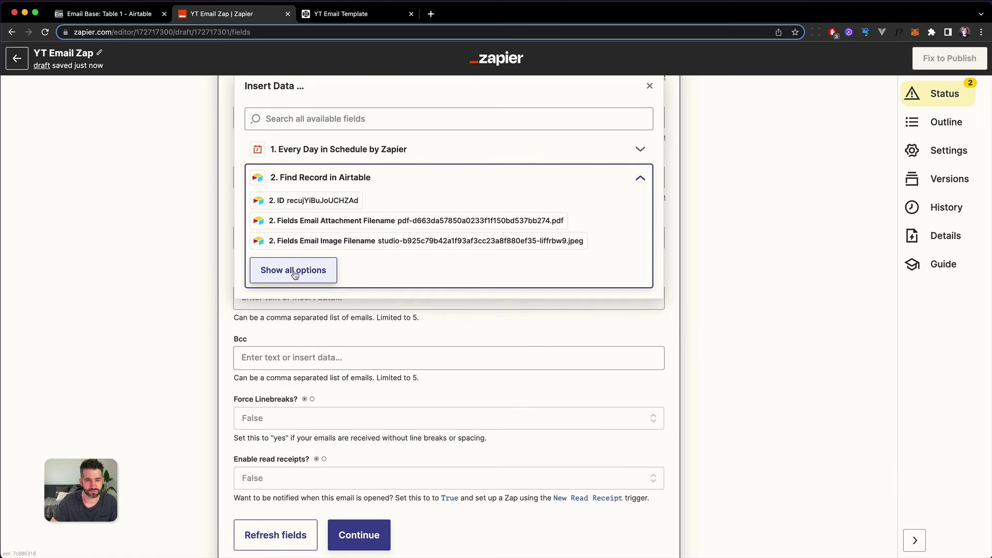
click(289, 271)
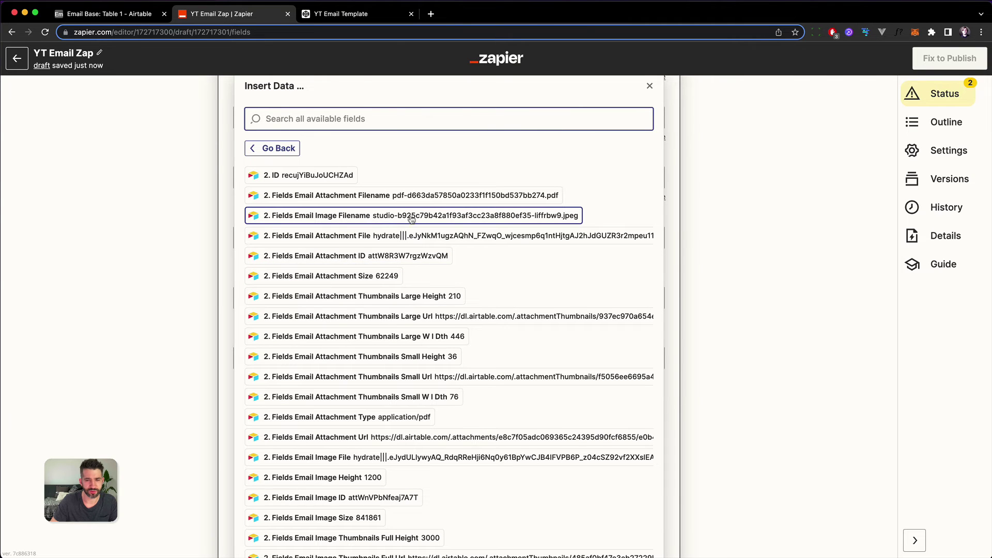
scroll(399, 374, down, 5)
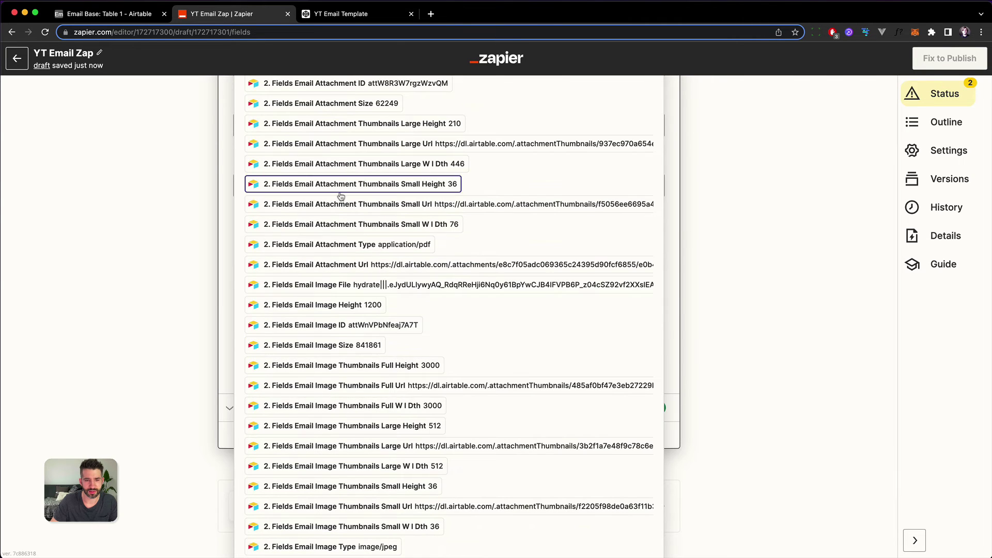
scroll(344, 201, down, 7)
scroll(359, 231, up, 4)
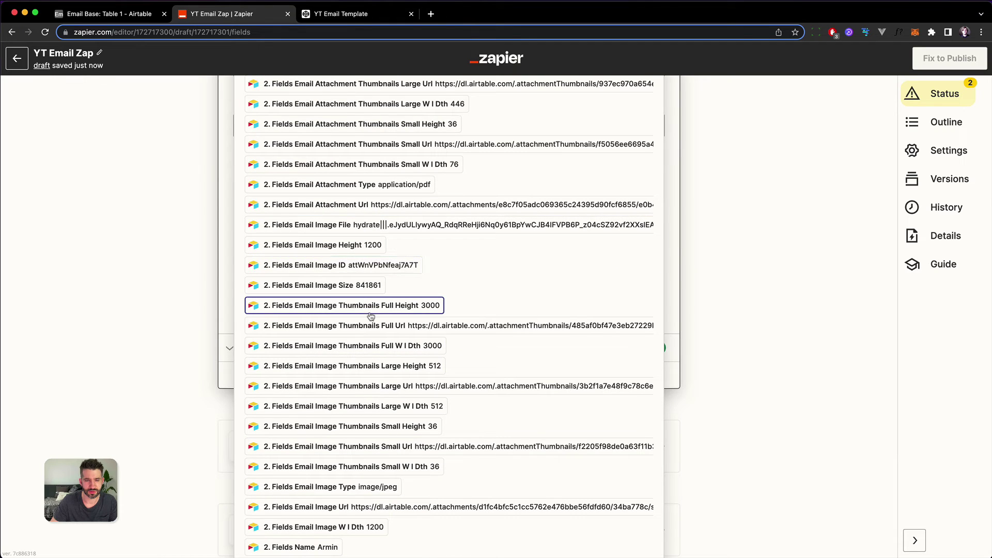
scroll(371, 316, down, 1)
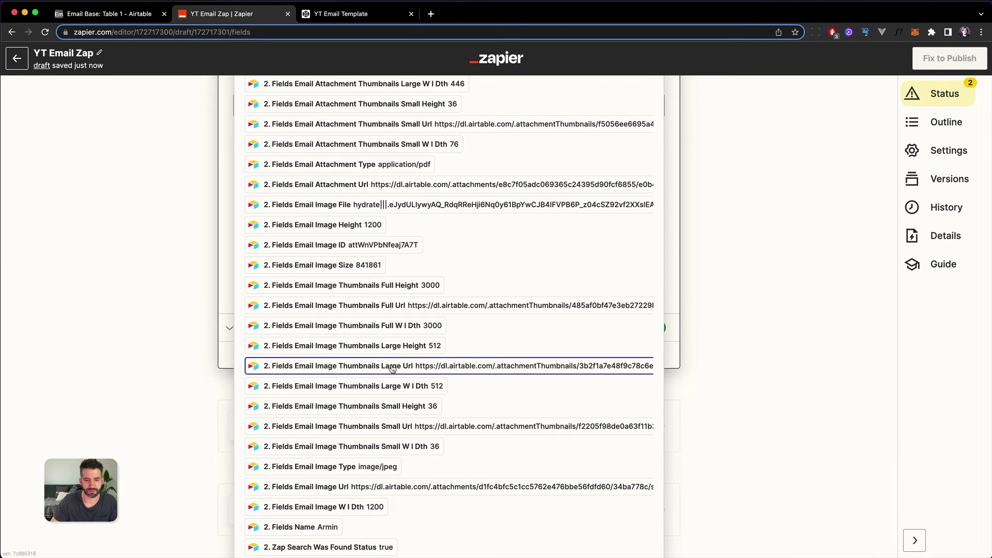
Step: Insert the Email Image large thumbnail URL as the img src
click(454, 367)
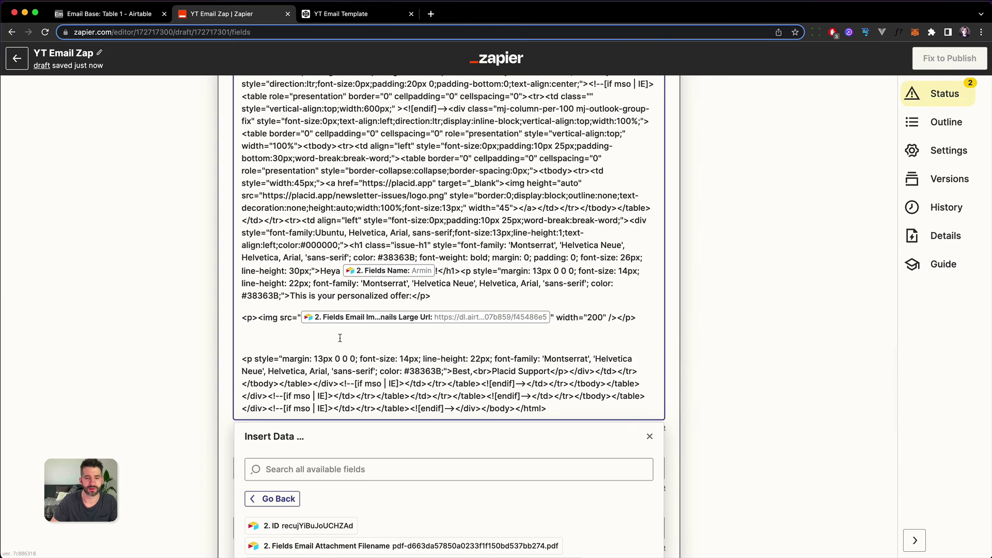
drag(296, 317, 569, 315)
click(561, 355)
scroll(187, 262, down, 6)
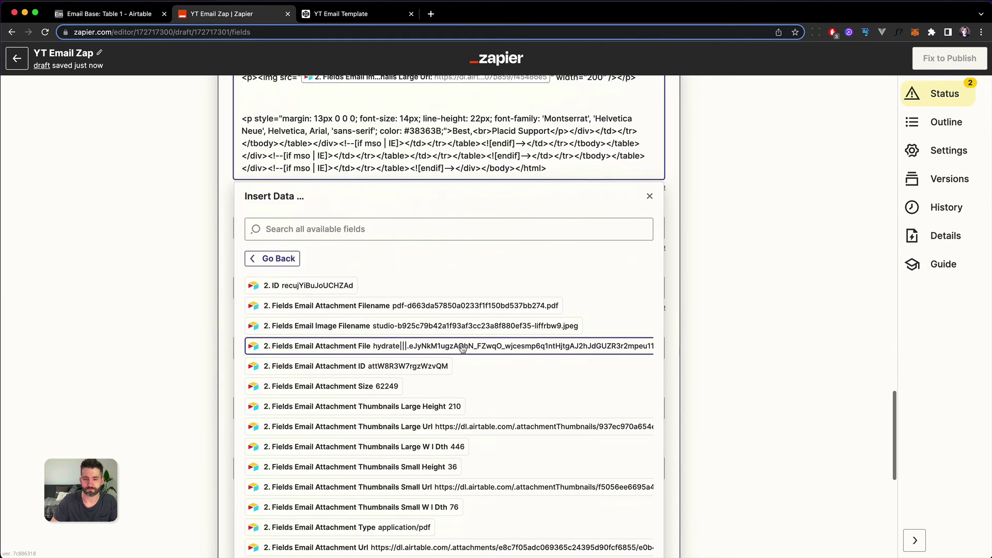
click(143, 239)
scroll(392, 274, up, 5)
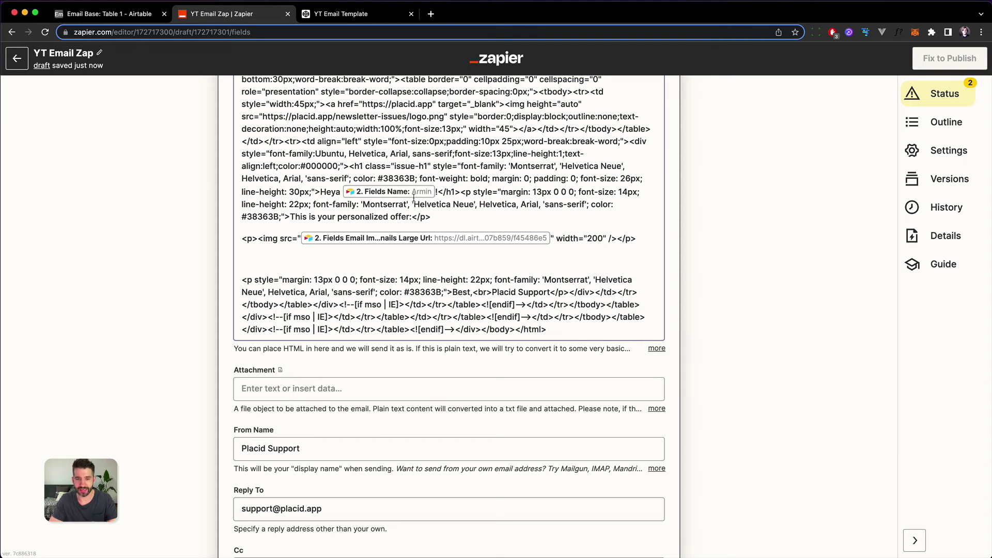
Step: Delete the blank line below the image tag and close the field list
click(451, 266)
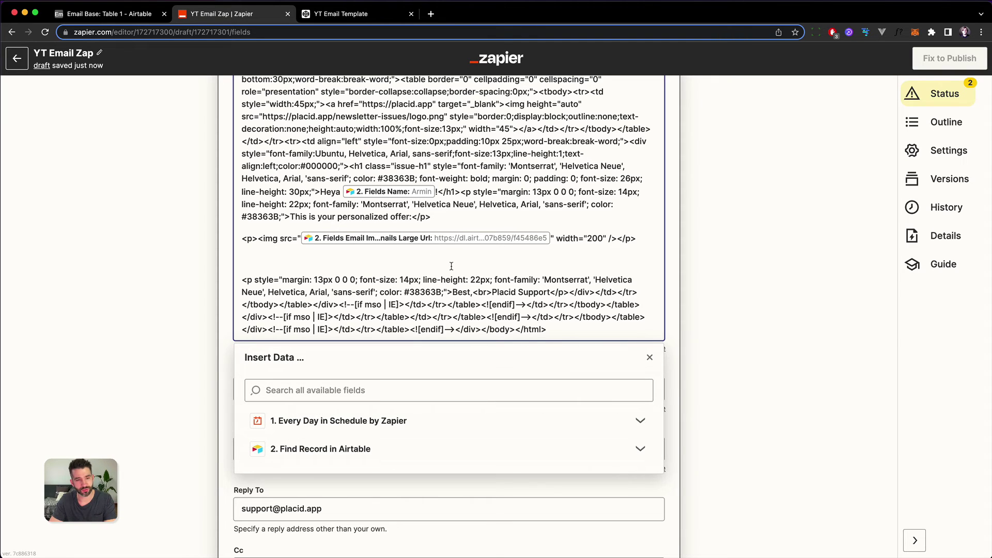
key(Delete)
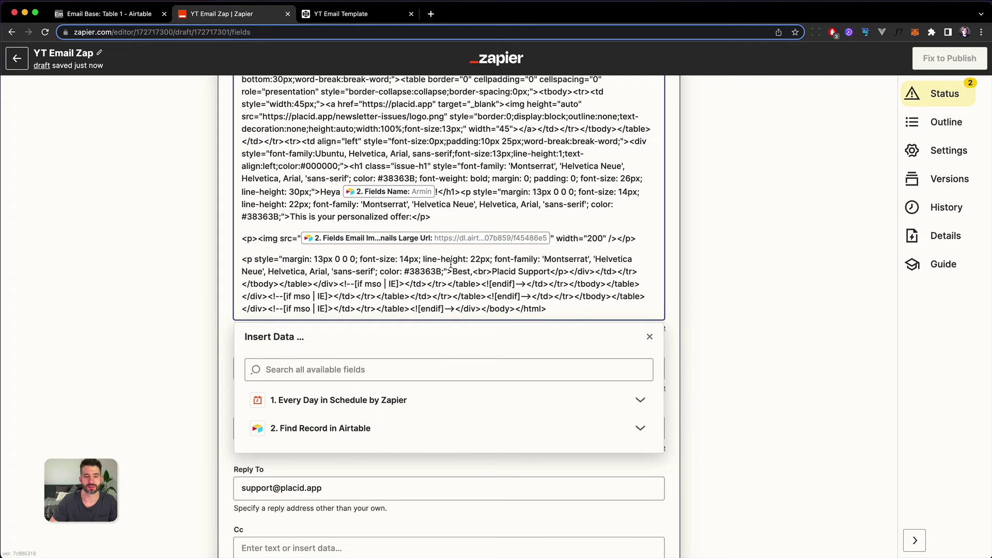
click(185, 309)
scroll(216, 339, down, 6)
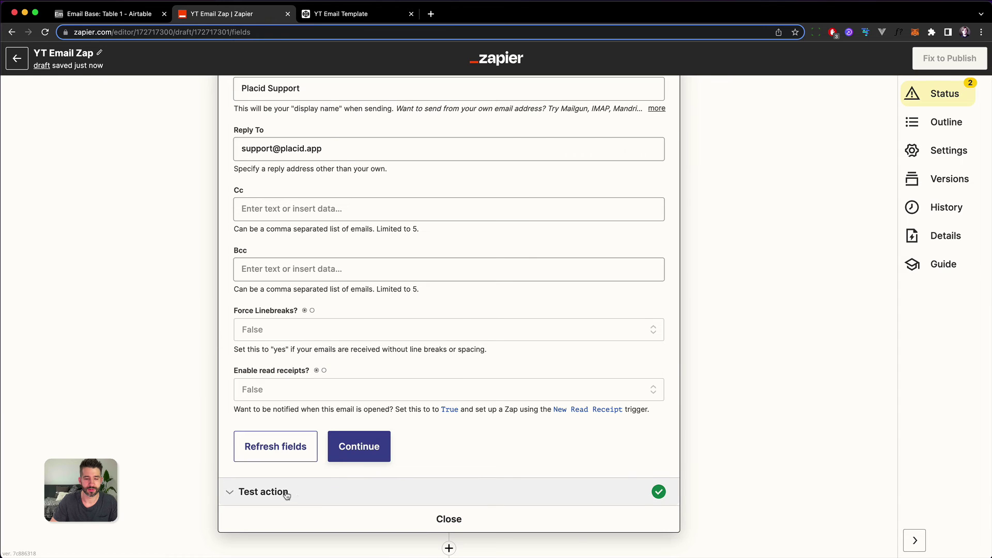
Step: Save the email setup, retest the action, and review the received email with the hotel image
click(339, 458)
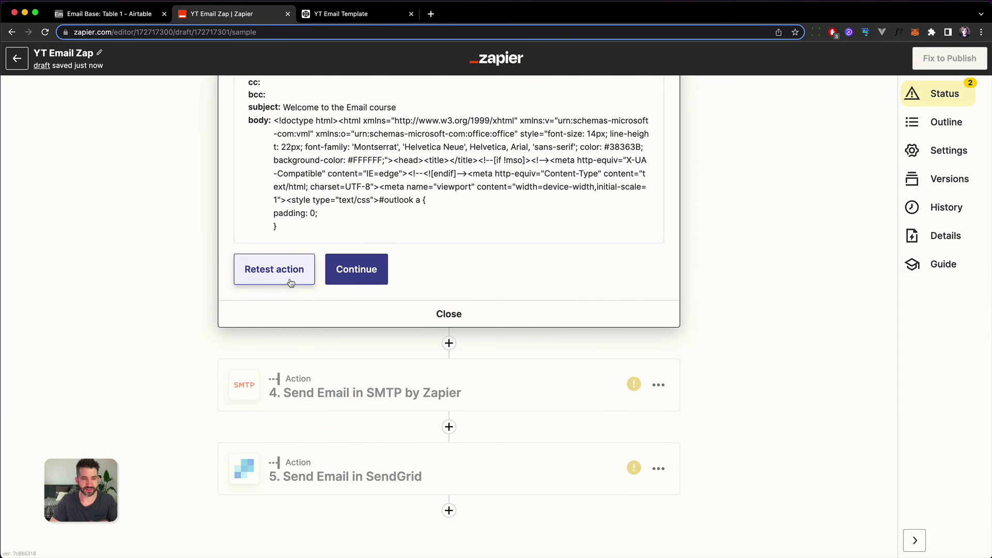
click(274, 270)
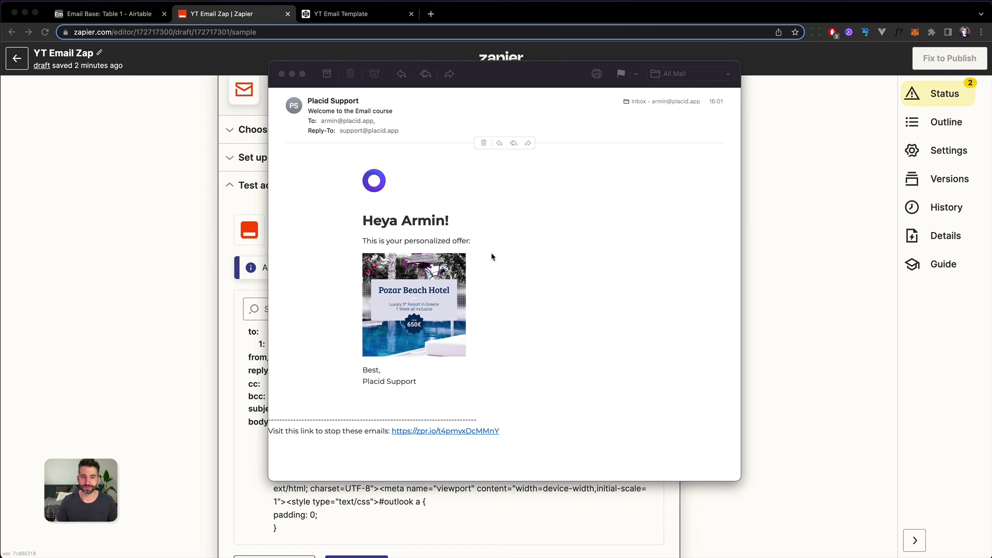
click(282, 75)
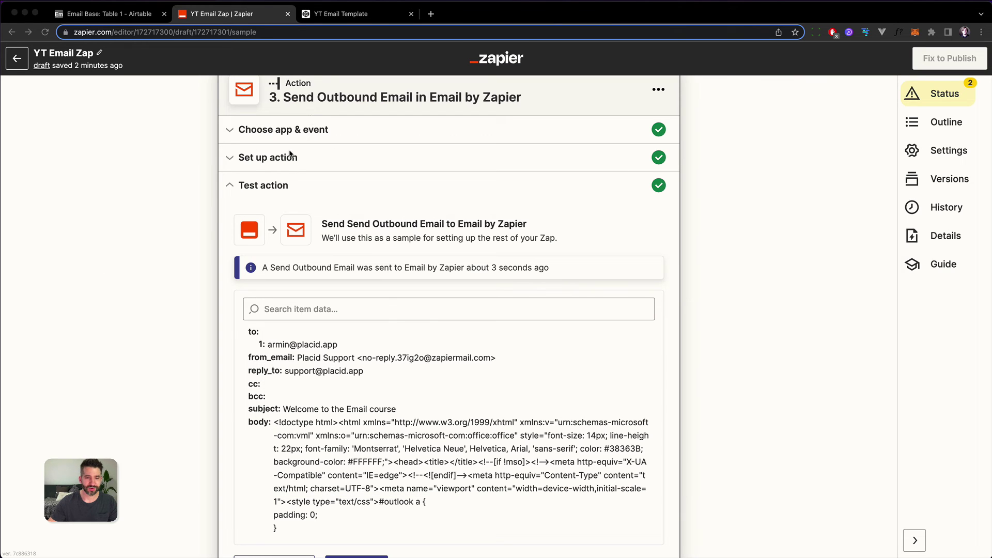
Step: Map the Attachment field to the Airtable record's Email Attachment Url pointing to the PDF
click(259, 162)
scroll(134, 348, down, 15)
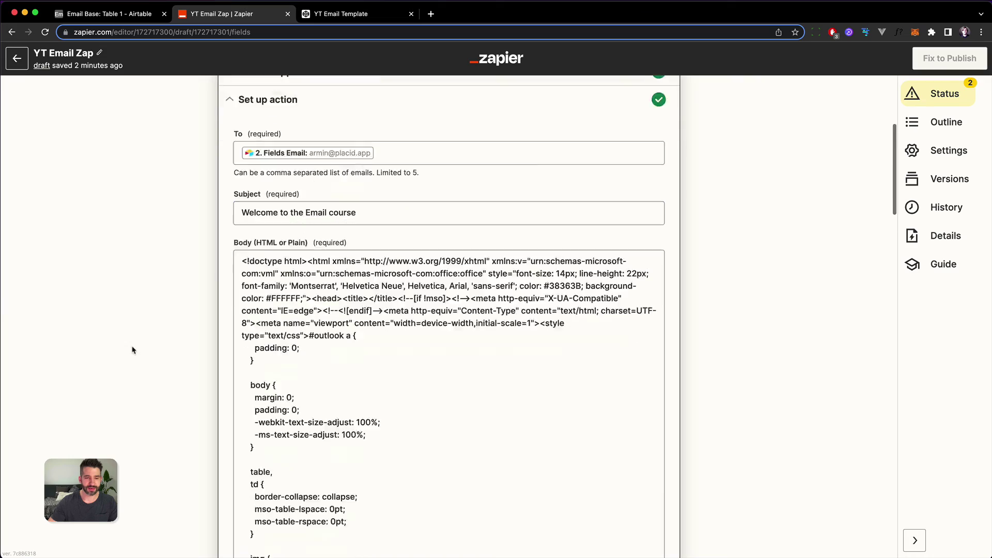
scroll(138, 349, down, 10)
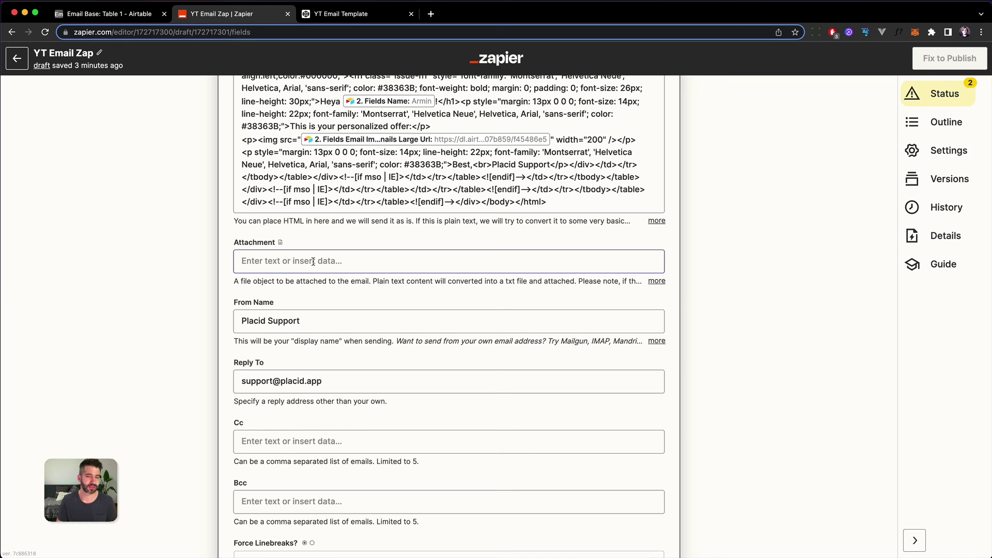
click(313, 262)
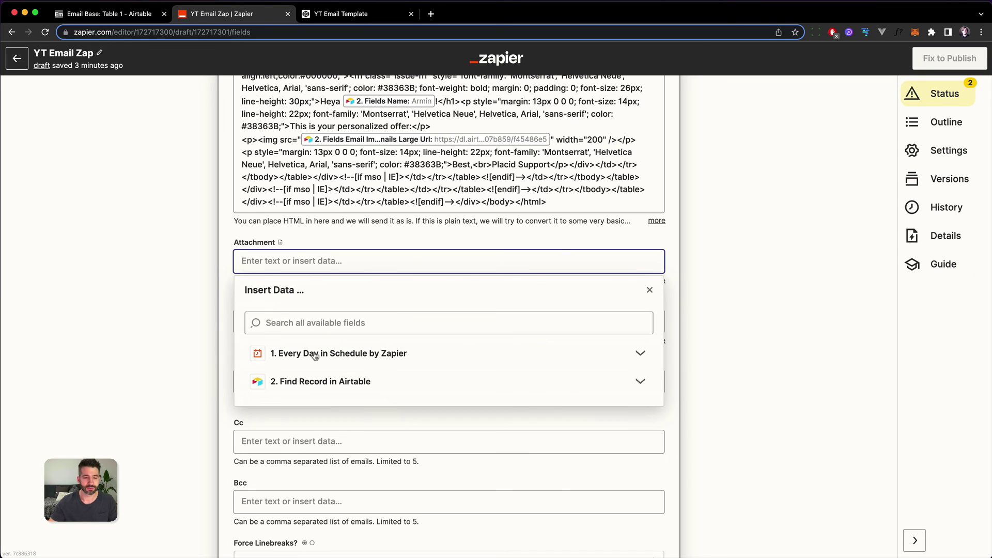
click(311, 382)
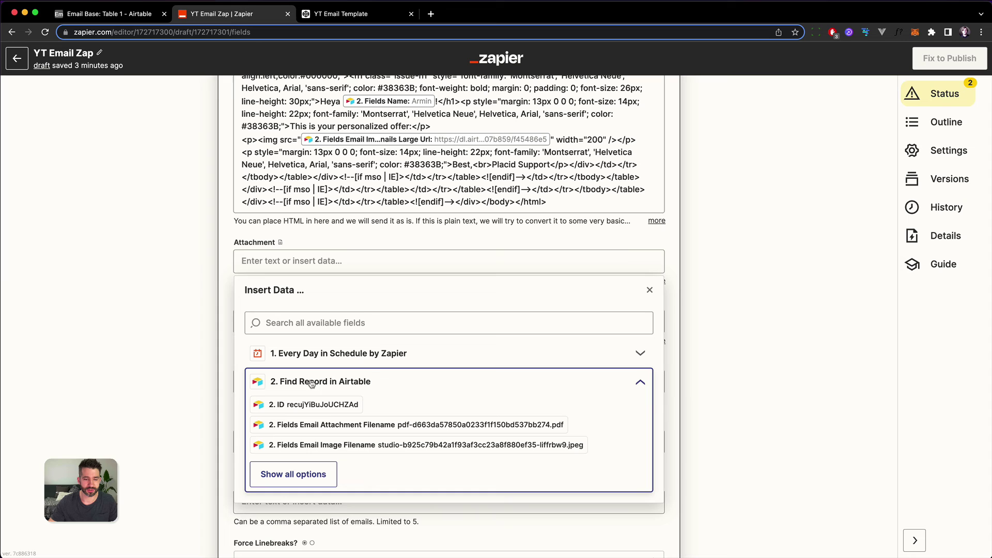
click(298, 476)
scroll(343, 412, down, 3)
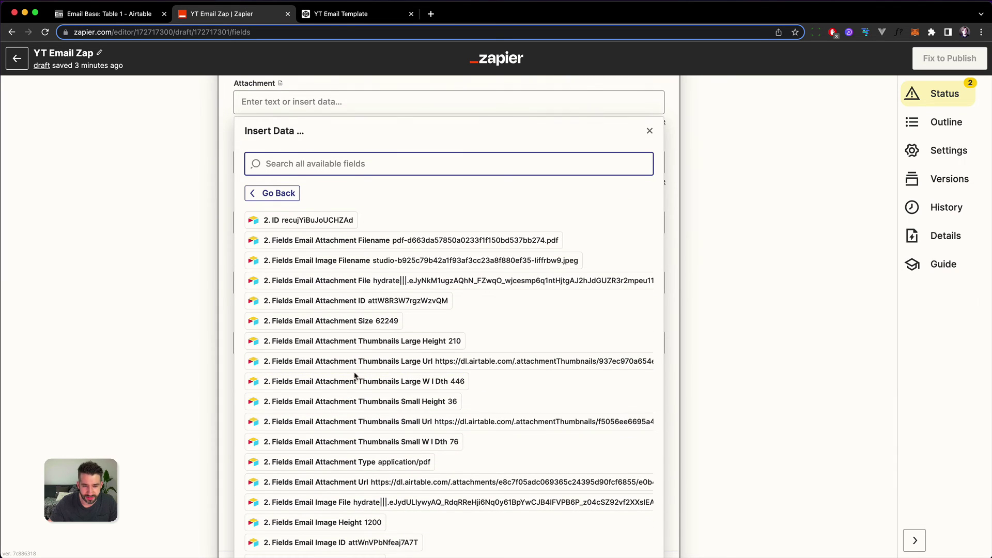
scroll(372, 414, down, 2)
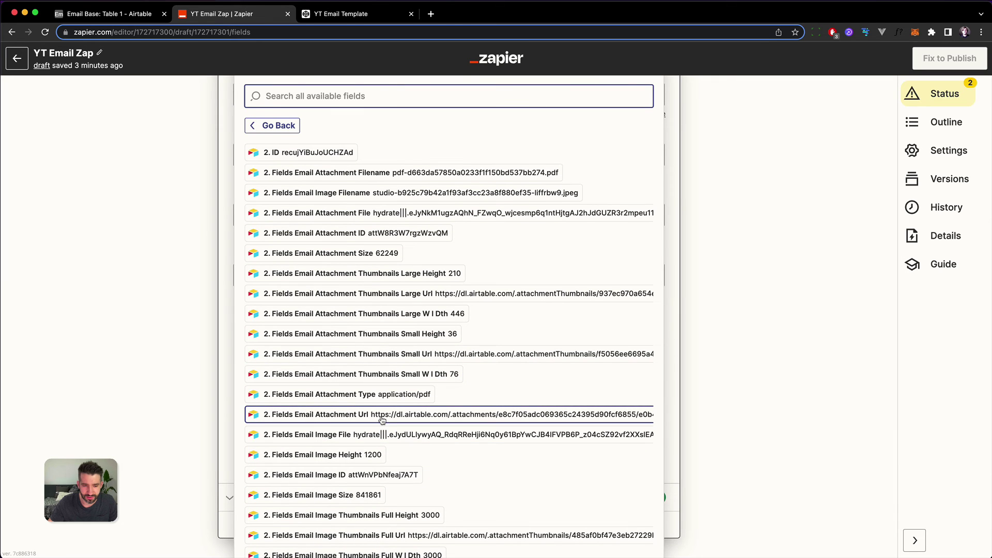
click(490, 419)
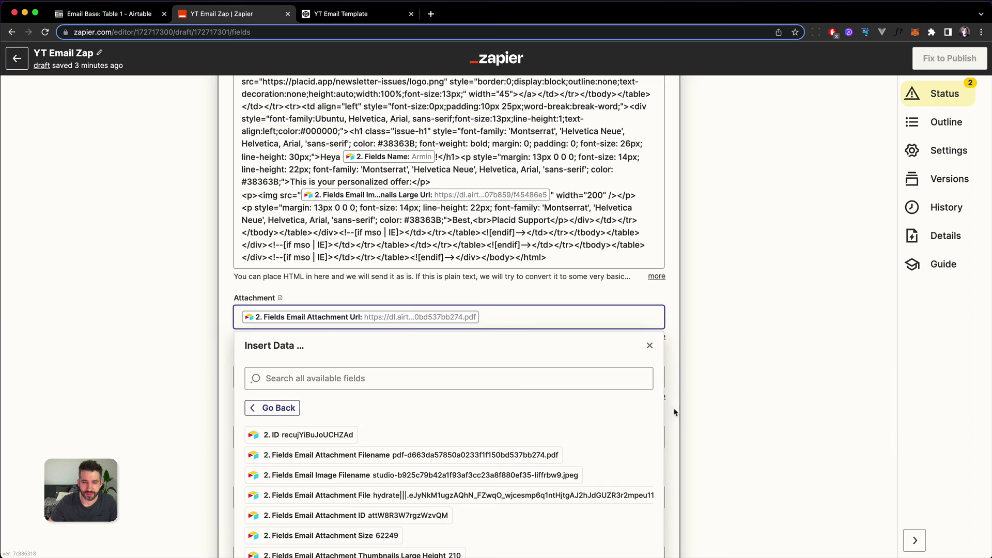
Step: Continue past the setup, reopen step 3's test section, and retest to send the PDF-attached email
click(751, 393)
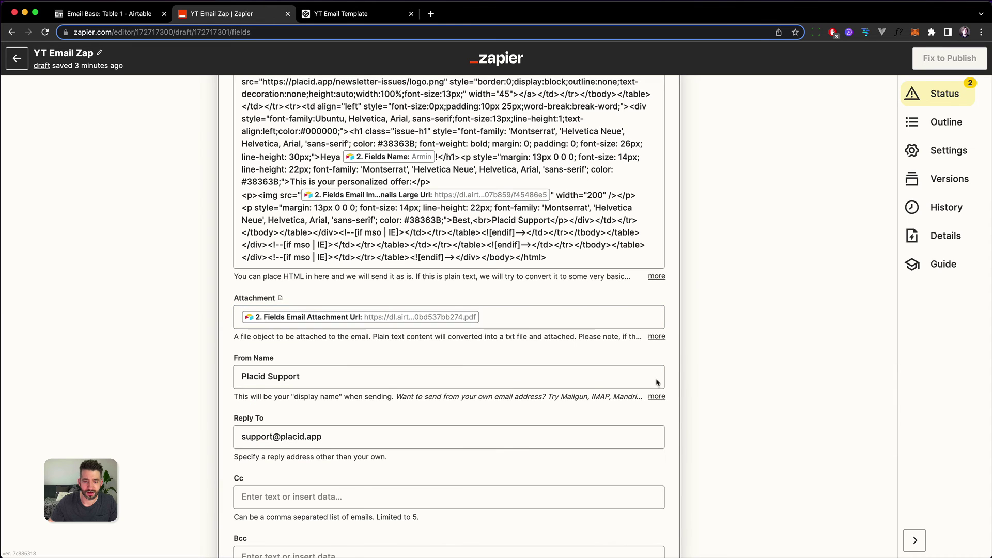
scroll(637, 376, down, 5)
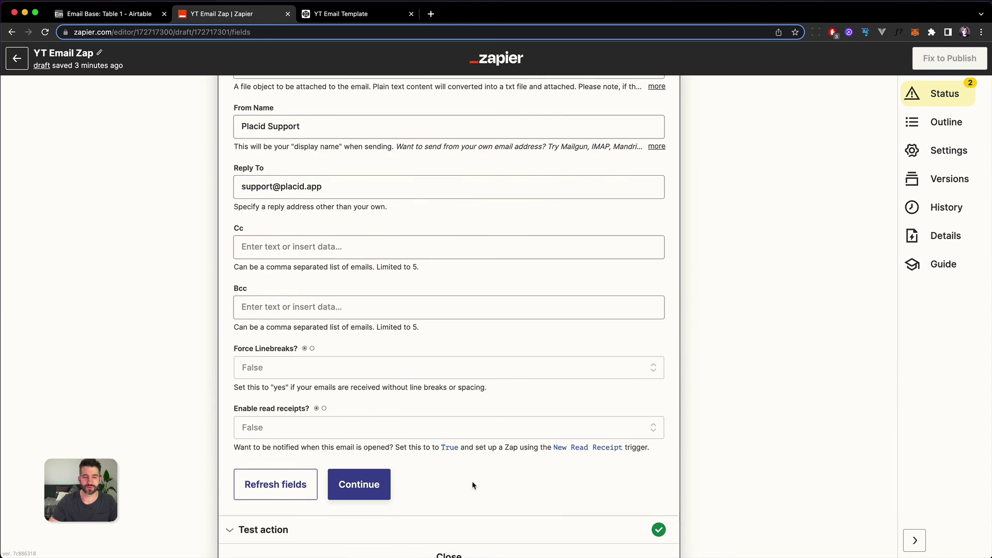
scroll(475, 483, down, 1)
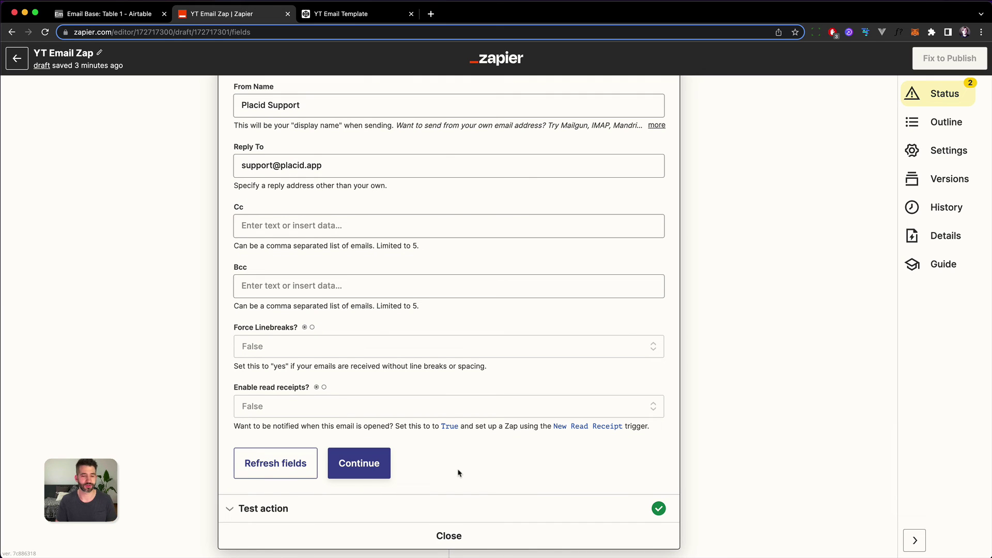
click(369, 479)
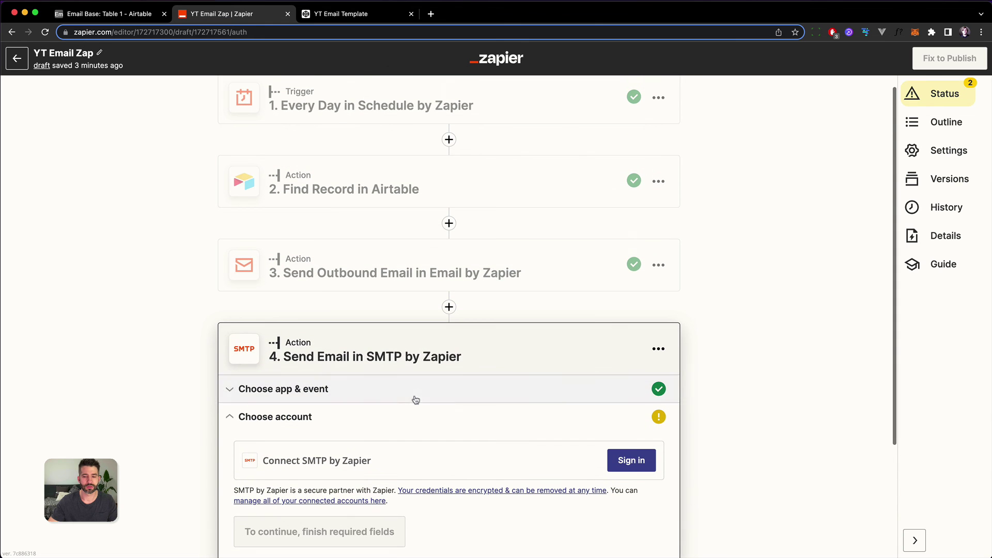
click(383, 252)
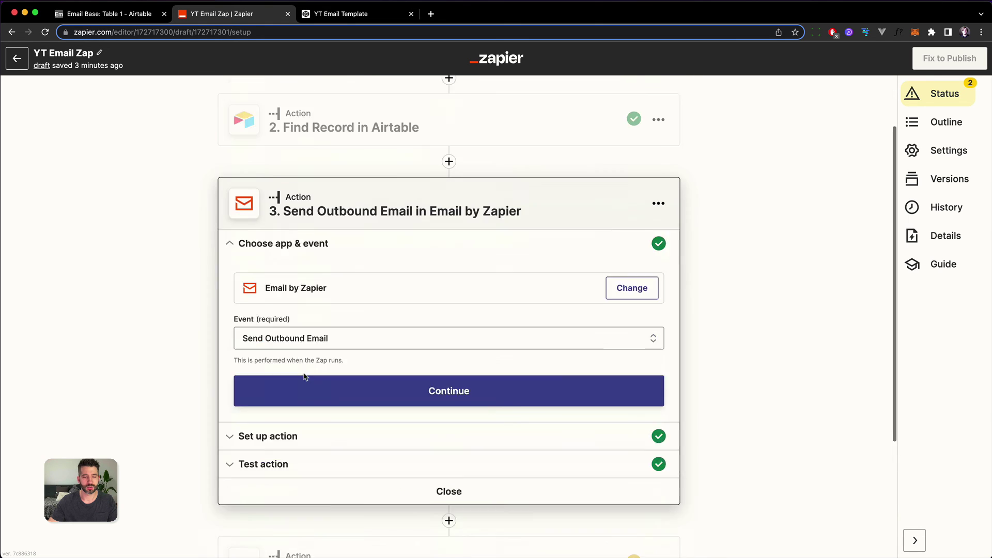
click(270, 363)
scroll(155, 364, down, 5)
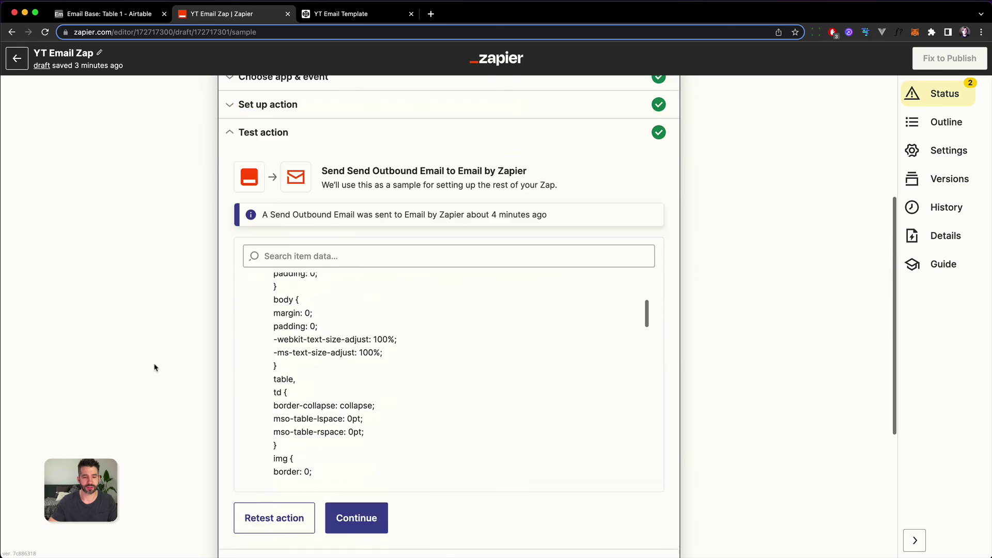
click(270, 356)
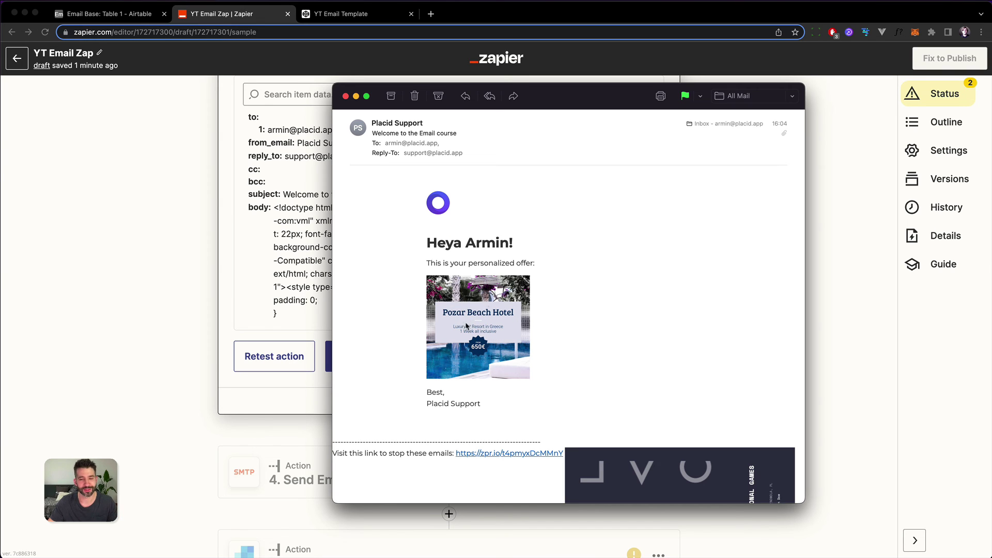
Step: Check the received email's attachment list shows the single PDF, then close it
scroll(478, 420, down, 2)
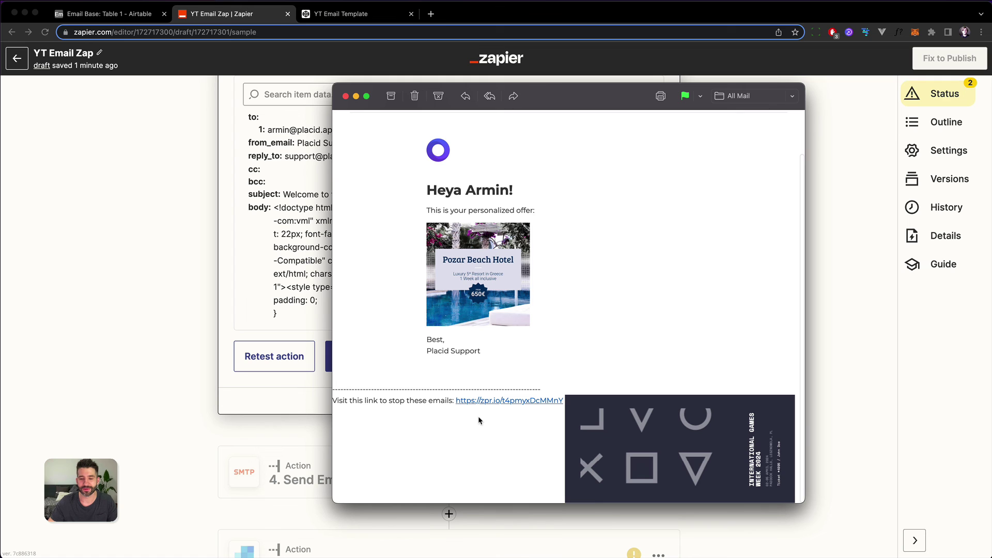
scroll(735, 193, up, 2)
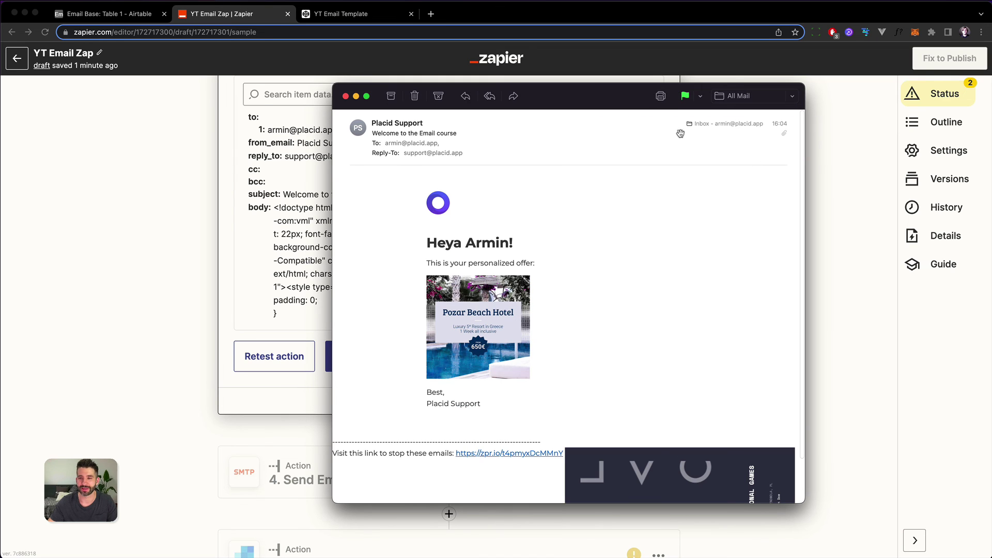
mouse_move(783, 135)
click(602, 166)
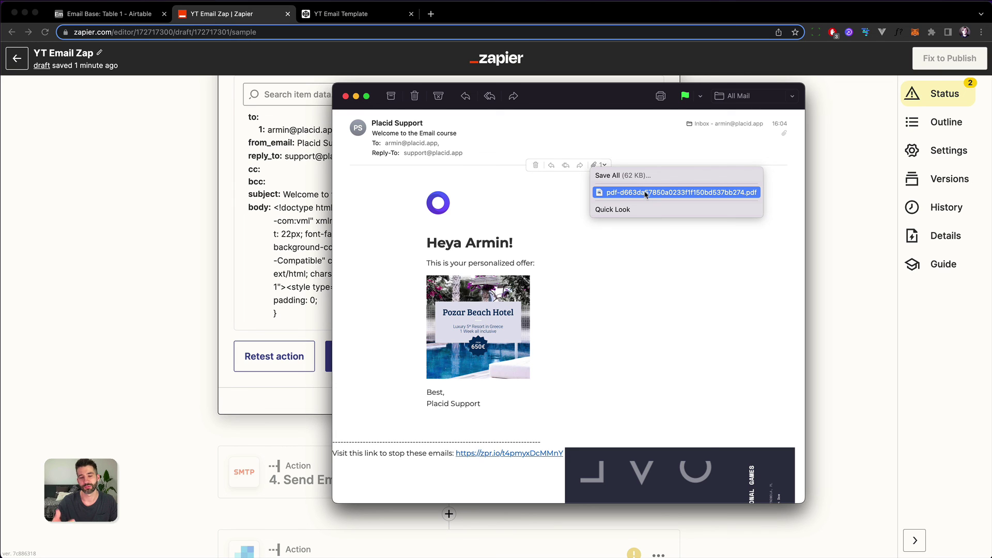
click(654, 245)
scroll(183, 221, up, 3)
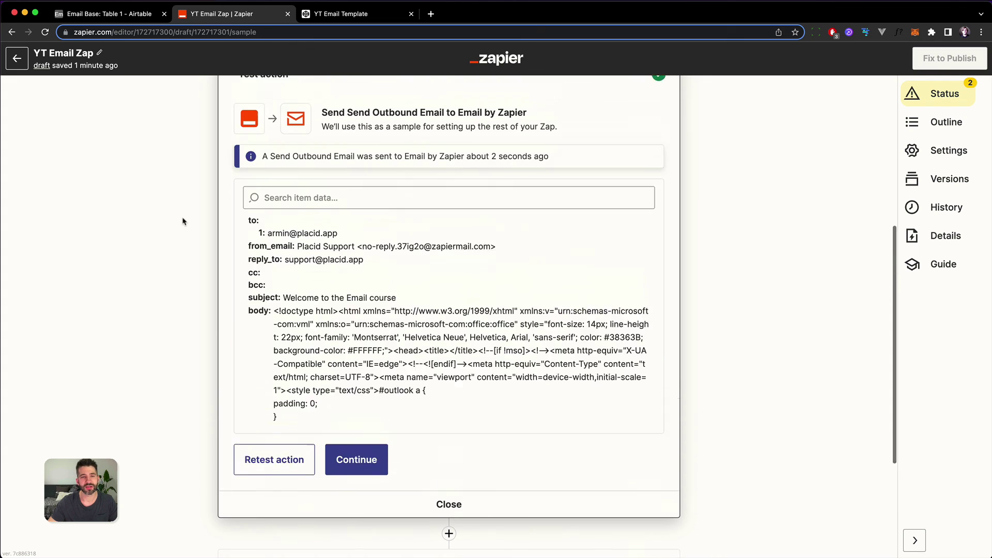